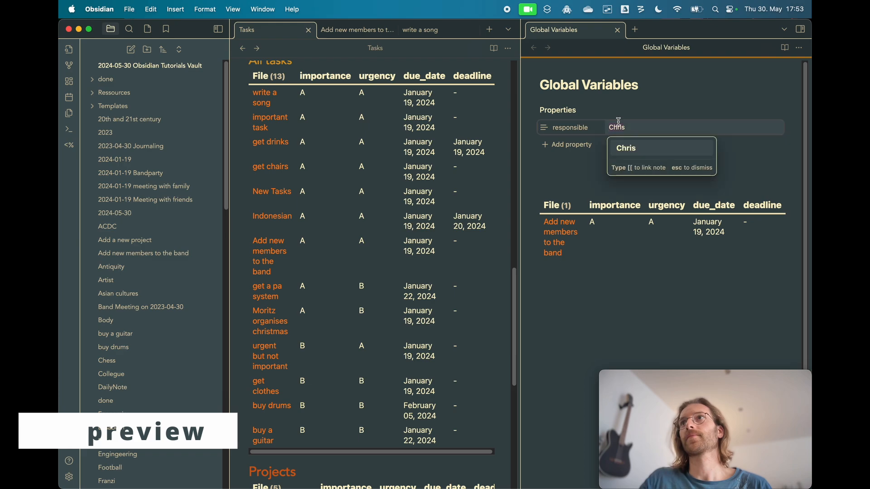
Step: Replace the value of the "responsible" property in the Global Variables note with the other band member's first name
key("BackSpace")
key("BackSpace")
key("BackSpace")
key("BackSpace")
key("BackSpace")
left_click(628, 164)
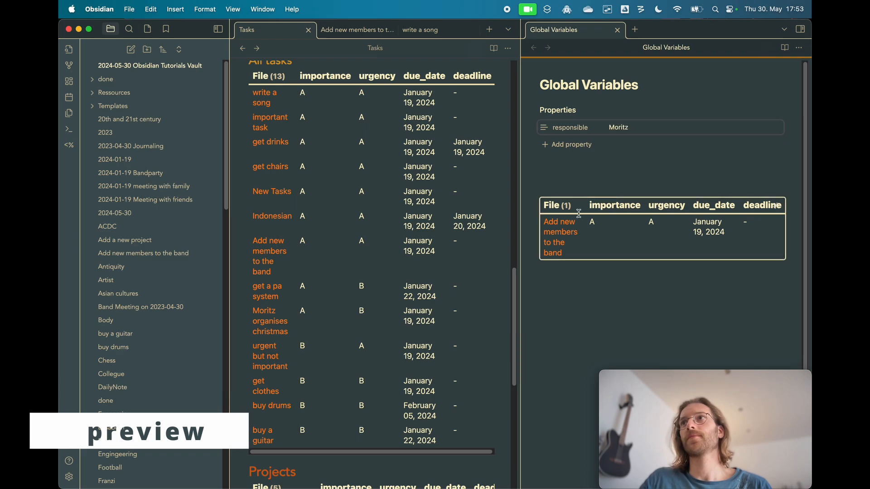
left_click(618, 174)
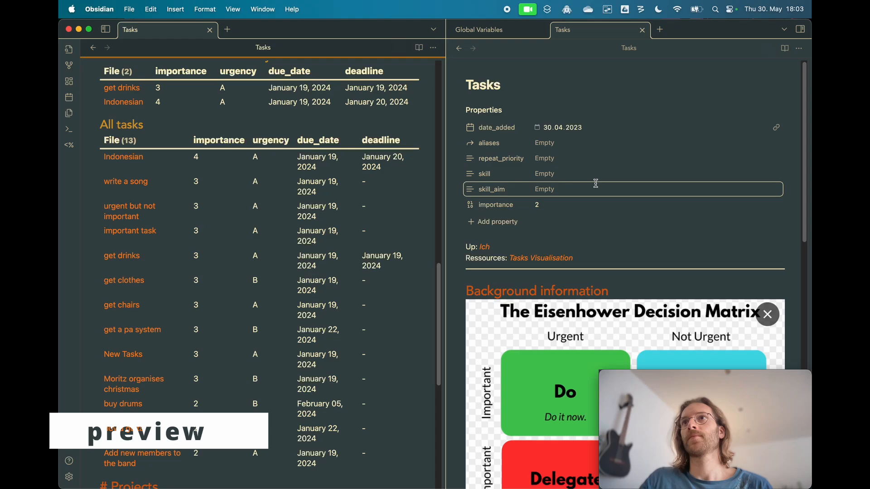
Step: Set the "importance" property of the Tasks note to 4
left_click(581, 206)
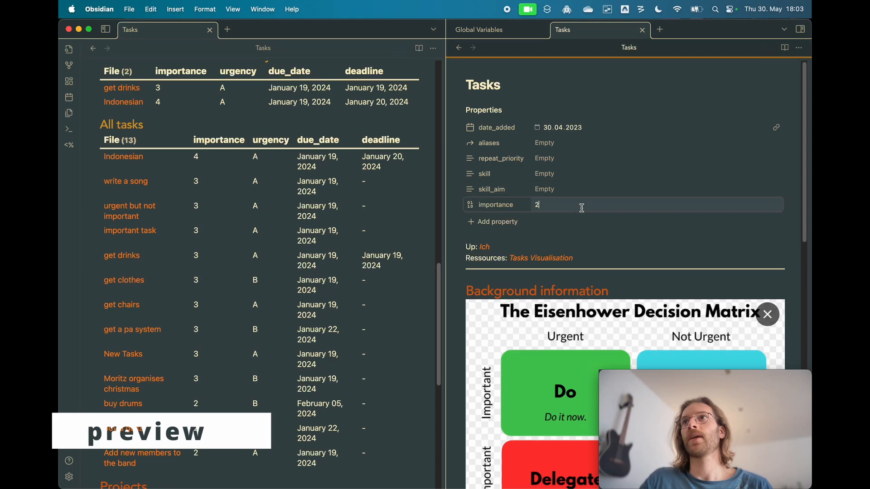
key("BackSpace")
type("4")
left_click(506, 243)
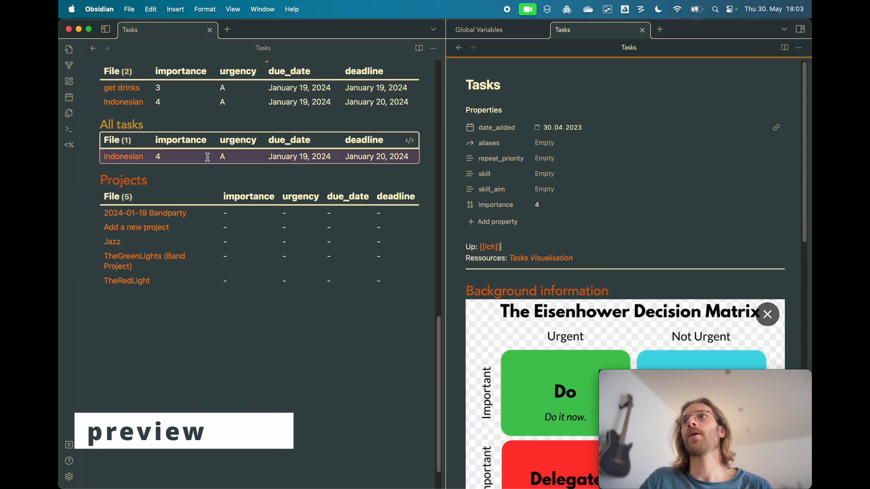
scroll(249, 232, "up", 10)
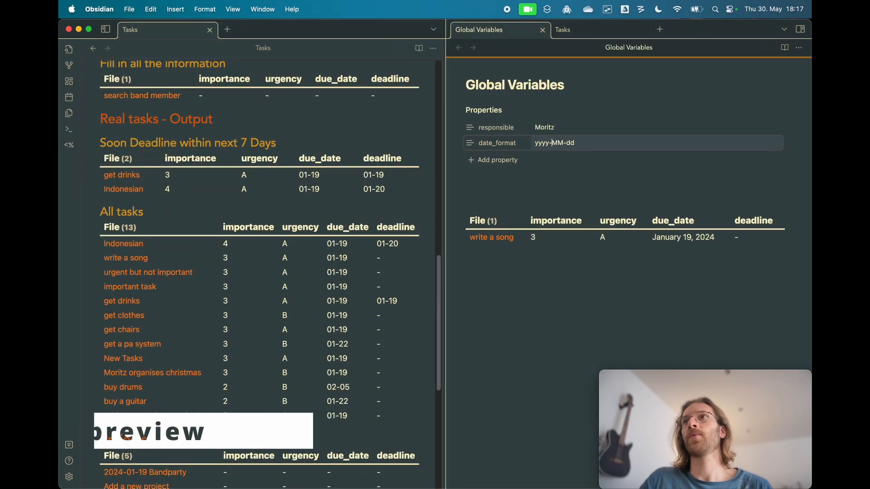
left_click(570, 274)
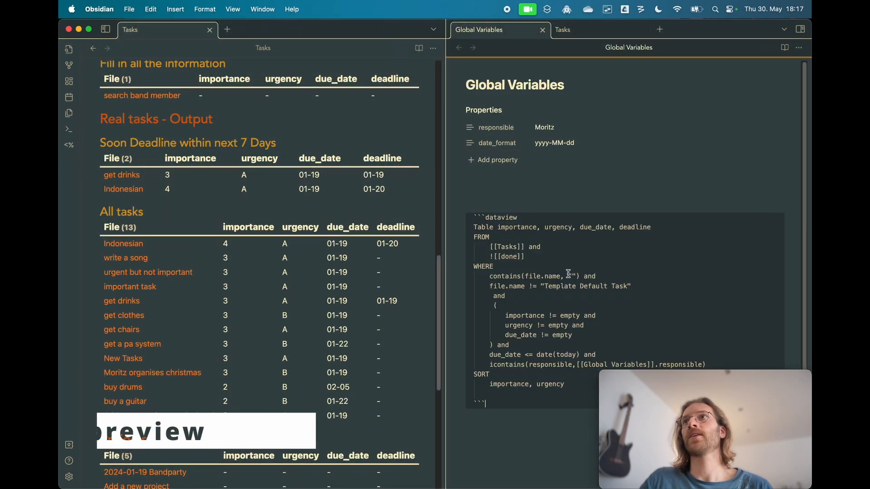
left_click(591, 202)
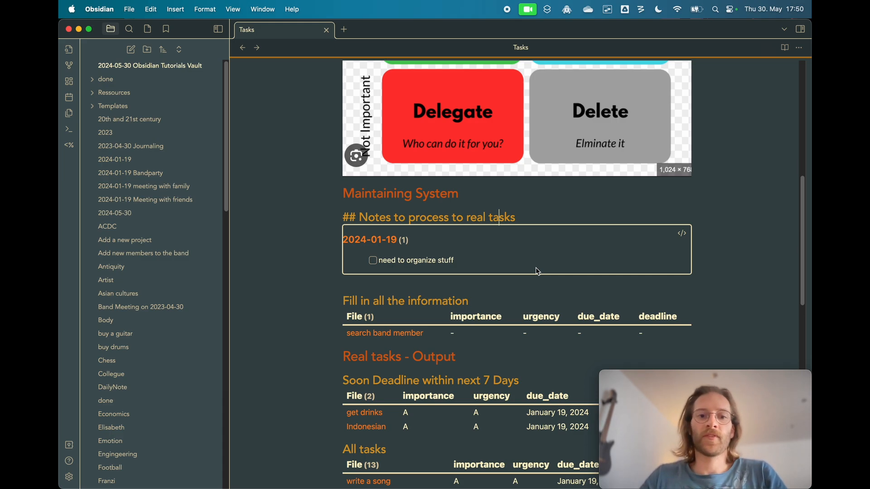
scroll(514, 273, "down", 6)
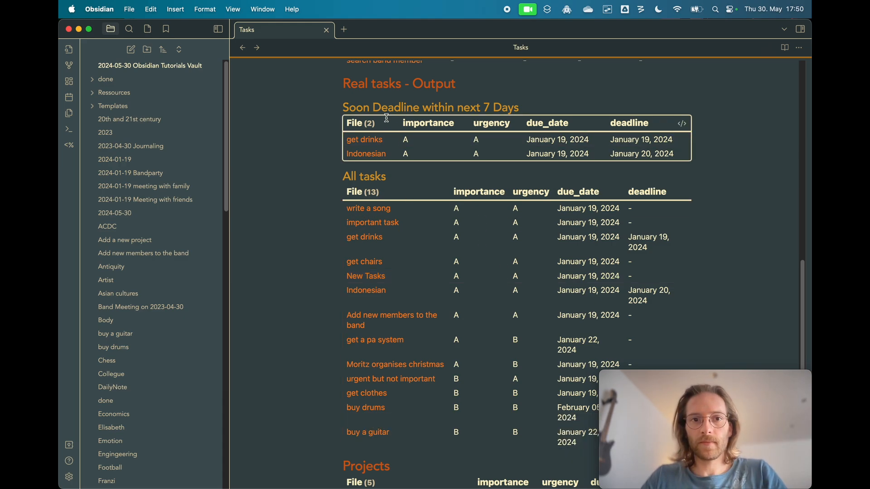
Step: Create a new note in a new tab and title it "Global Variables"
left_click(344, 29)
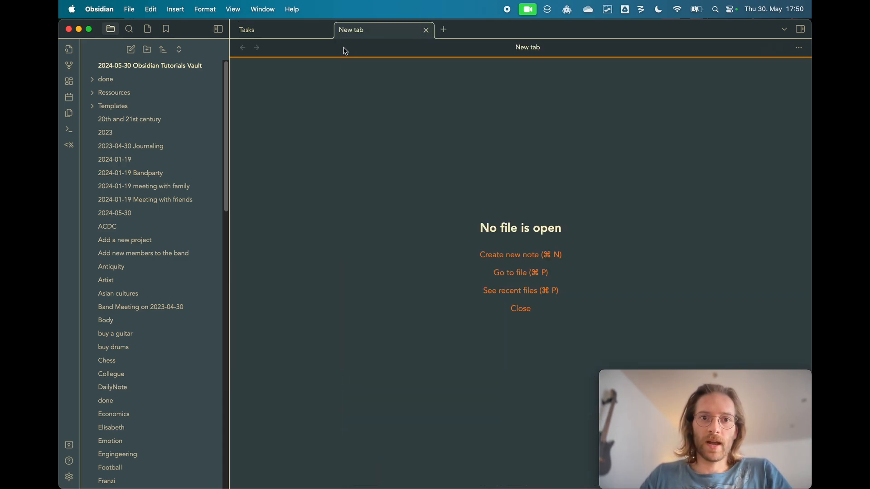
key("super+n")
type("Global")
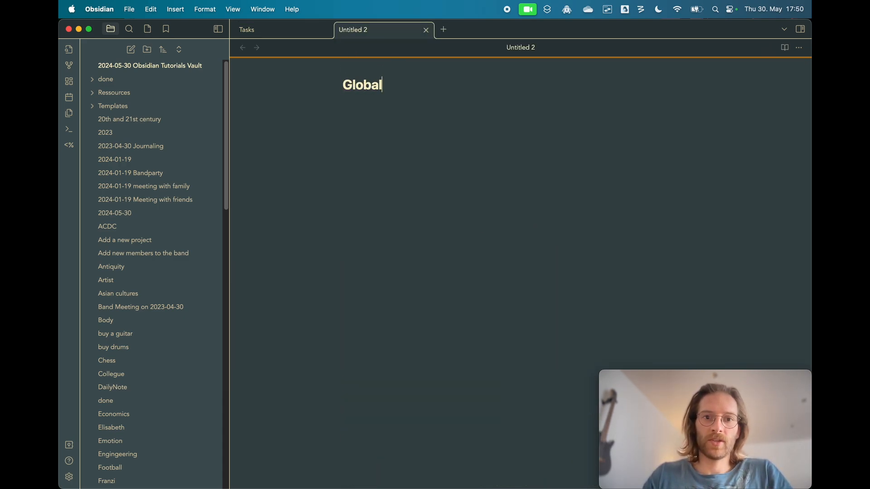
type(" Variables")
key("Return")
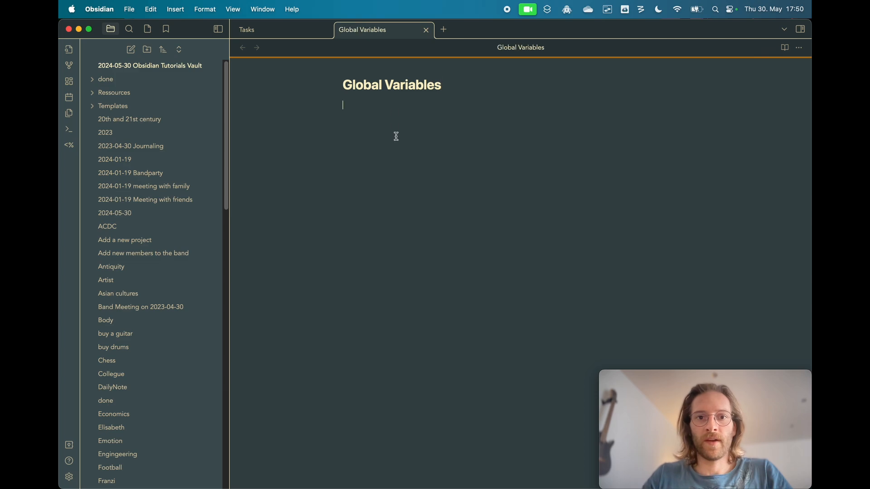
Step: Add an empty "responsible" property to the Global Variables note and place the note in a split pane beside Tasks
type("resposib")
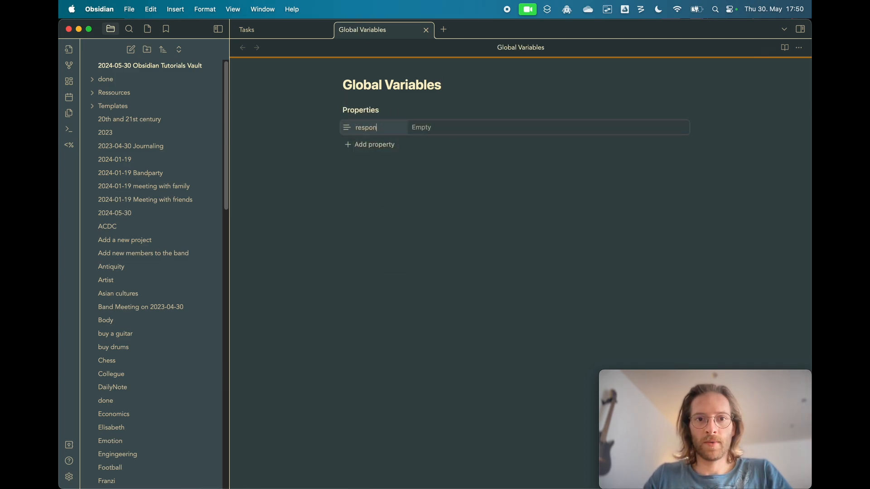
type("le")
key("Tab")
left_click(448, 192)
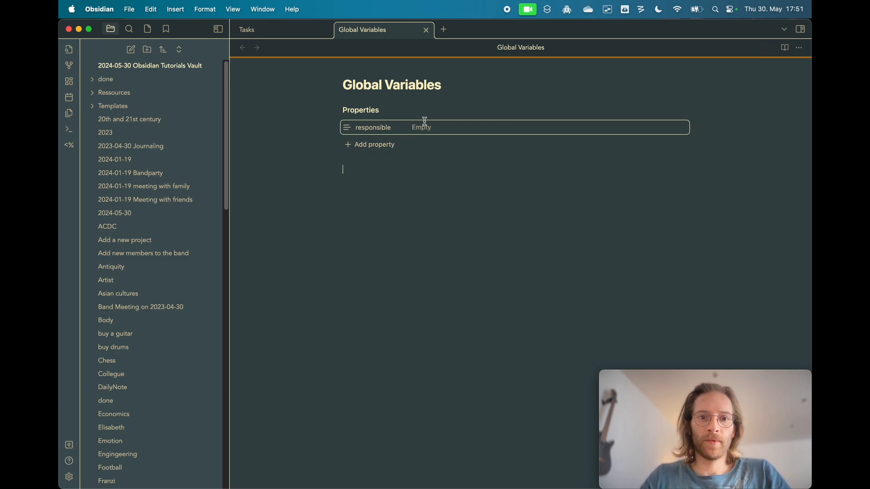
key("super+backslash")
left_click(427, 32)
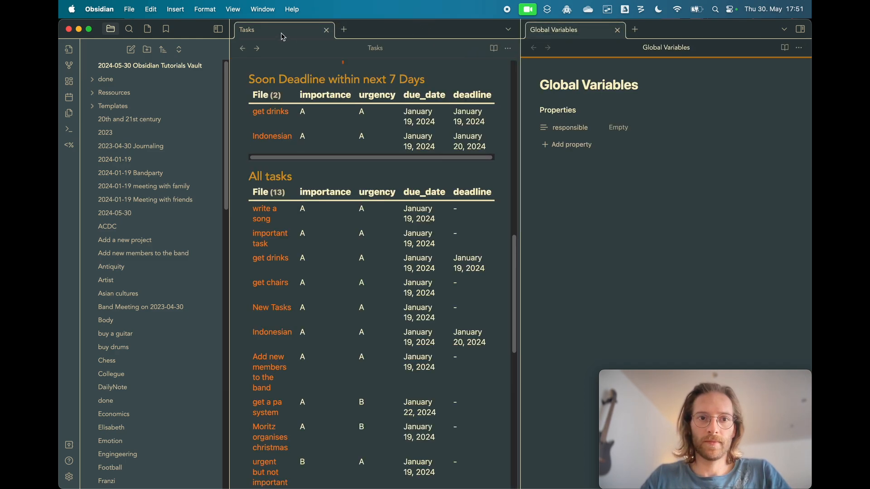
Step: Open the "write a song" task in a new tab, add a "responsible" property, and enter the responsible person's first name
left_click(269, 224, "super")
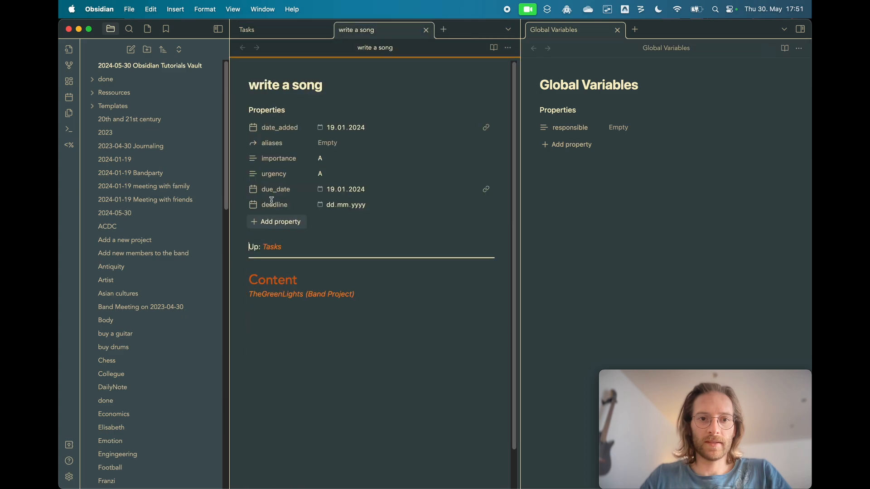
left_click(278, 222)
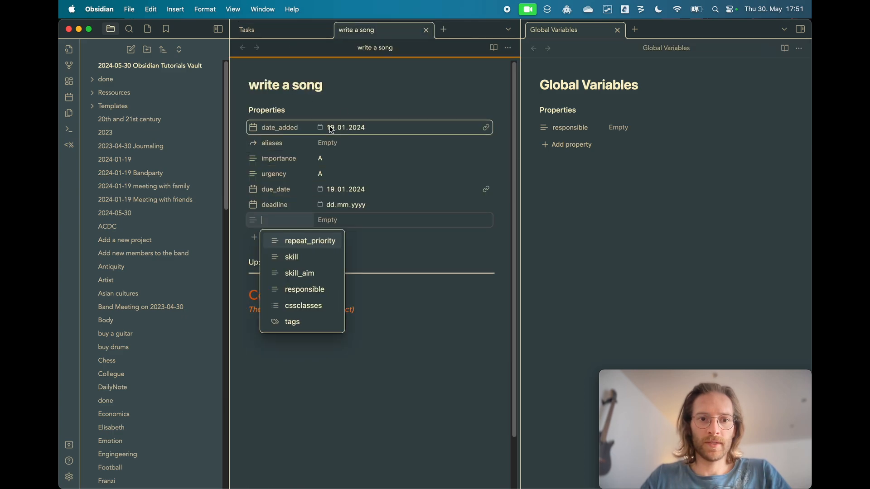
type("re")
left_click(310, 256)
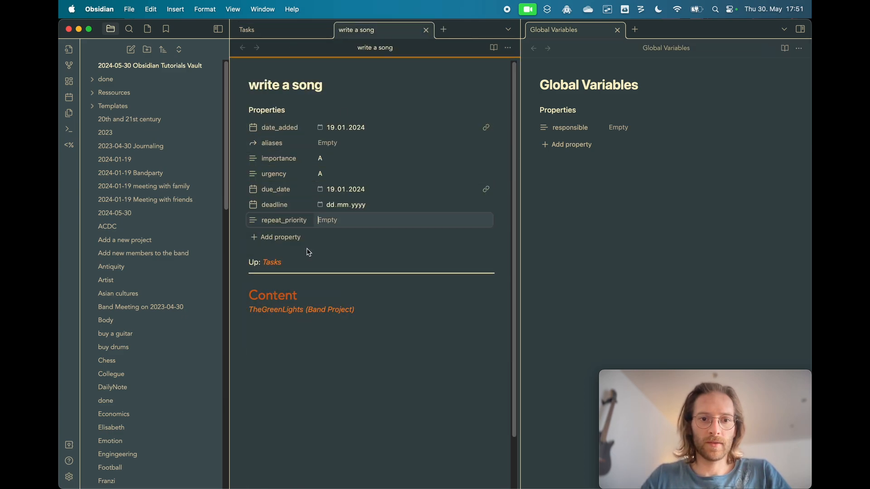
left_click(294, 215)
key("super+a")
type("re")
key("Return")
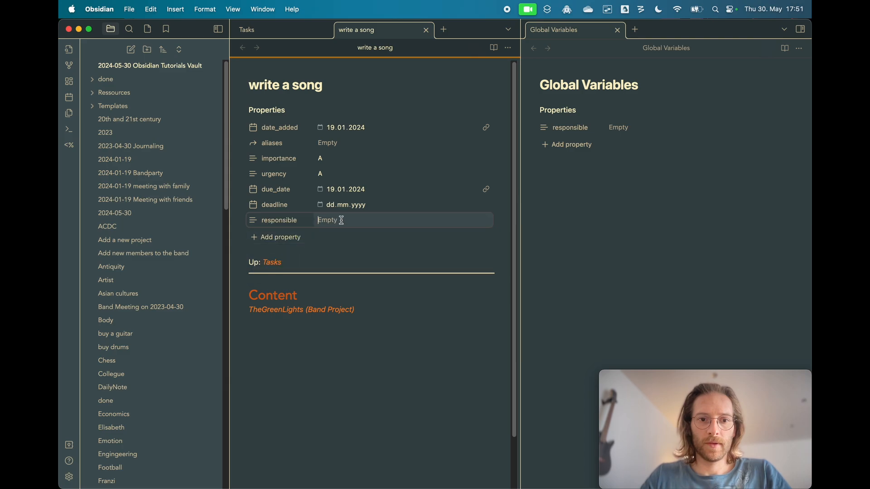
type("Moiritz")
key("Return")
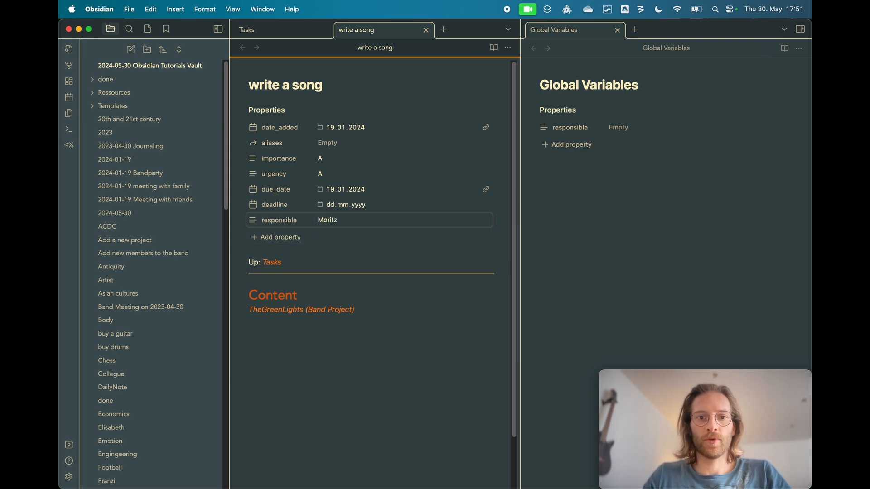
Step: Open the "Add new members to the band" task in a new tab and add a "responsible" property with another person's first name
left_click(293, 31)
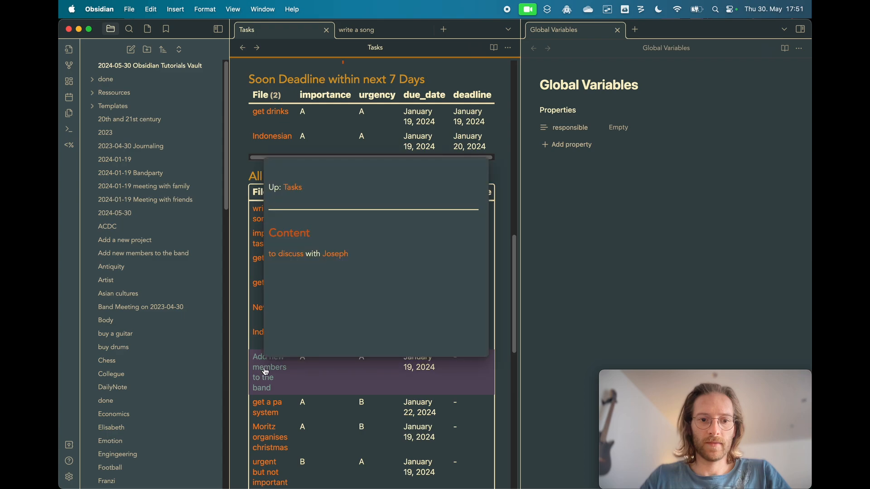
left_click(268, 362, "super")
left_click(274, 222)
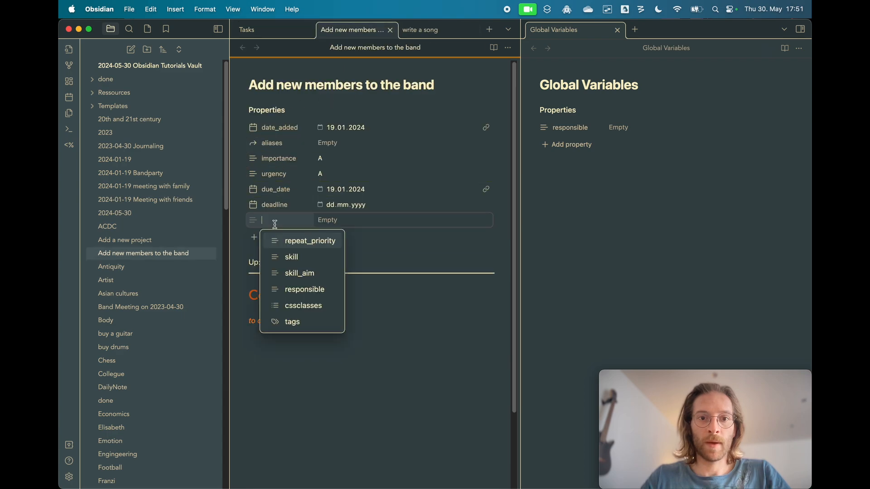
left_click(302, 290)
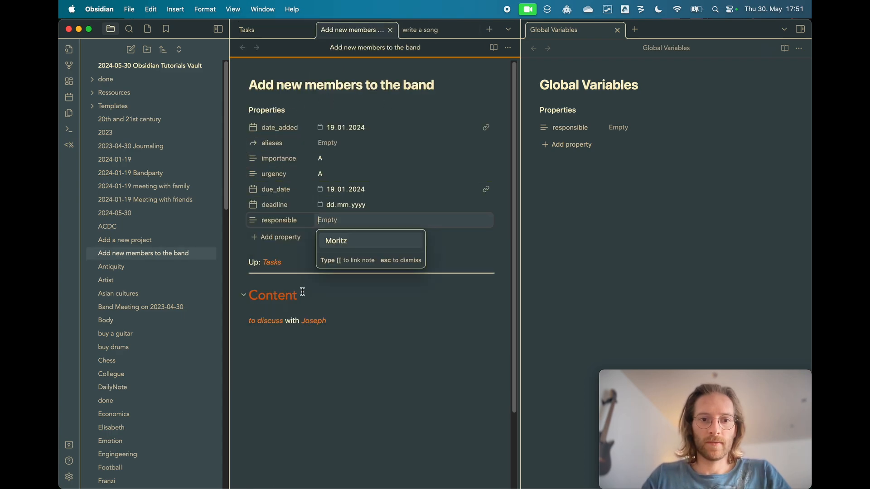
type("Chris")
key("Return")
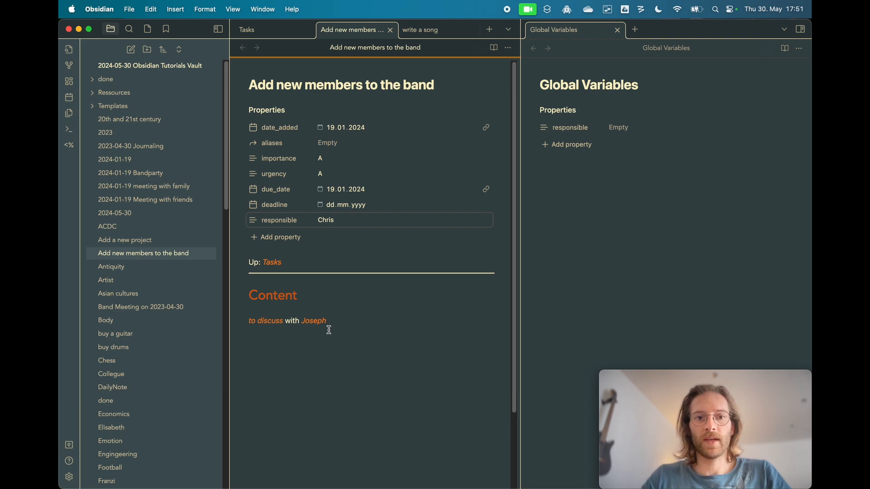
Step: Copy the full dataview query under "All tasks" in the Tasks note and paste it into the body of the Global Variables note
left_click(619, 177)
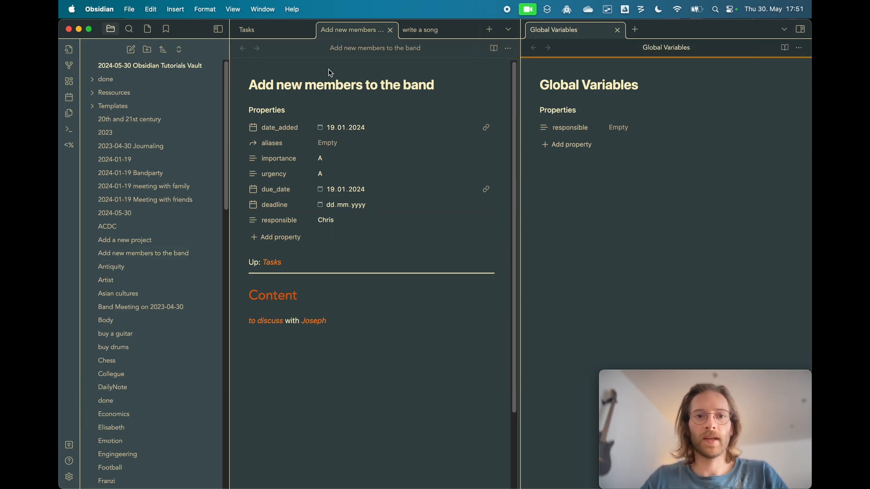
left_click(271, 30)
scroll(339, 290, "down", 3)
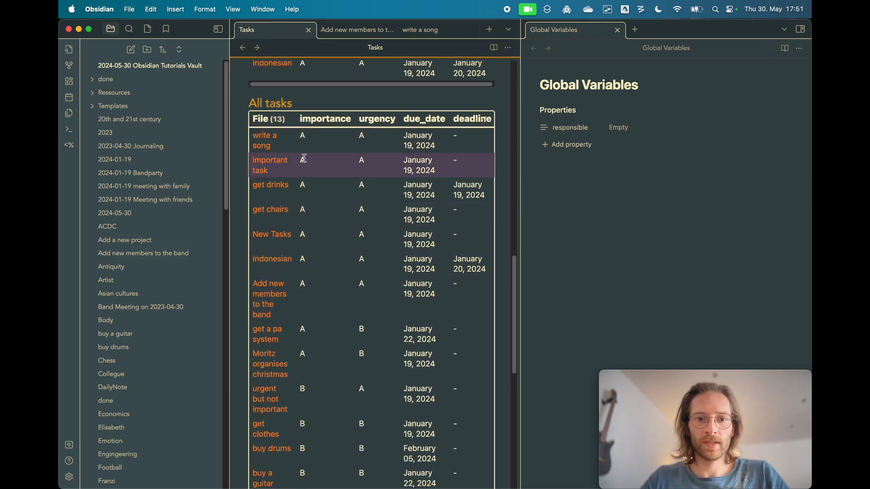
left_click(321, 245)
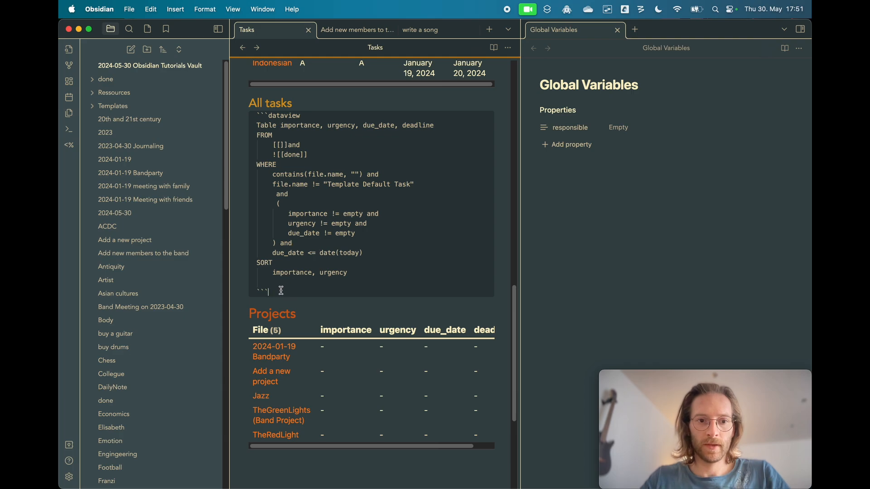
left_click_drag(284, 290, 257, 114)
key("super+c")
left_click(676, 217)
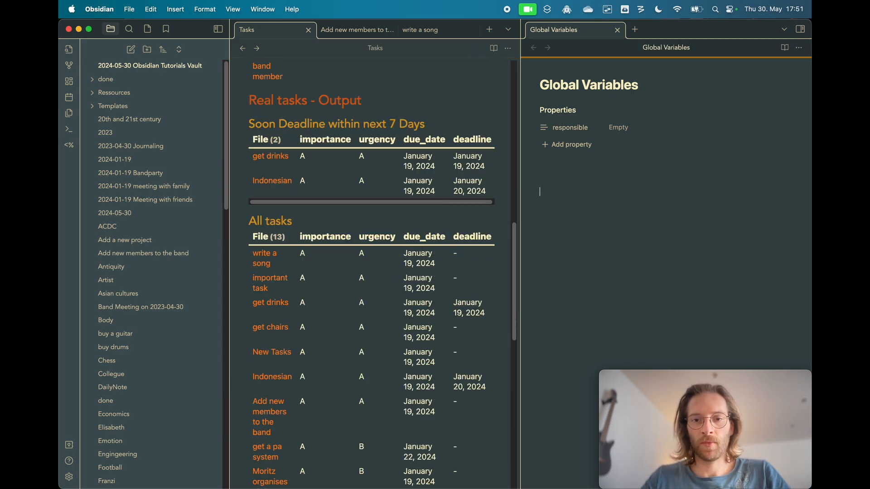
key("super+v")
Step: Change the empty link in the pasted query's FROM clause to [[Tasks]]
scroll(608, 193, "down", 1)
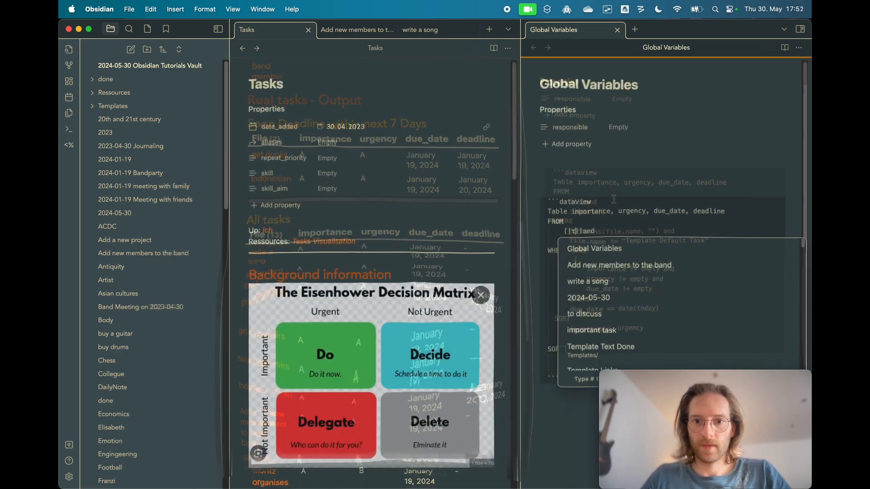
type("Tasks")
key("Return")
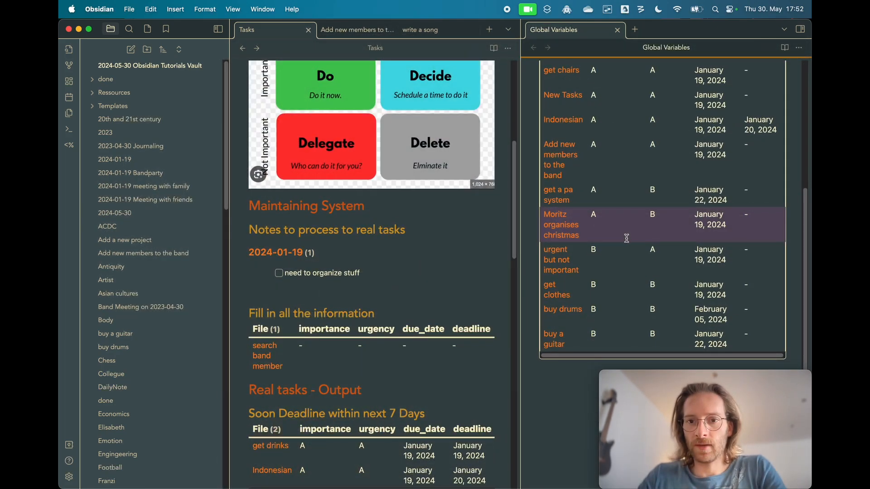
scroll(626, 238, "up", 5)
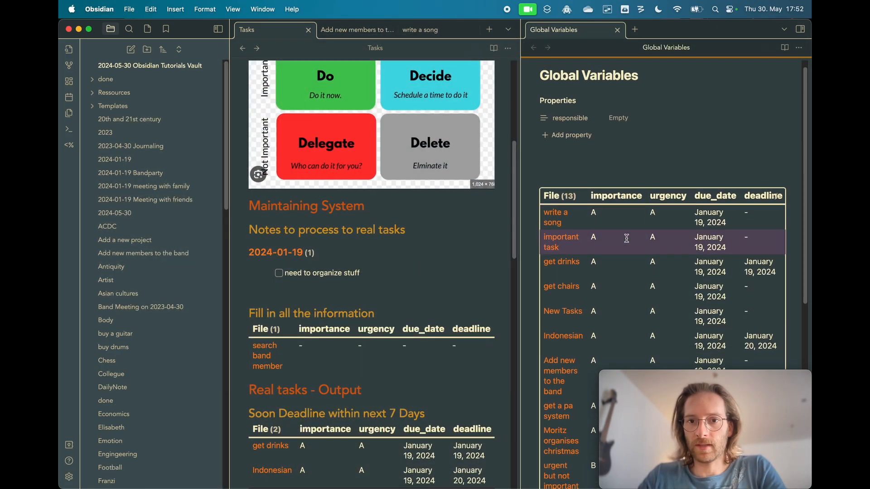
Step: Add "and" after the due_date <= date(today) condition and start an icontains condition on responsible in the Global Variables query
left_click(627, 239)
scroll(651, 308, "down", 1)
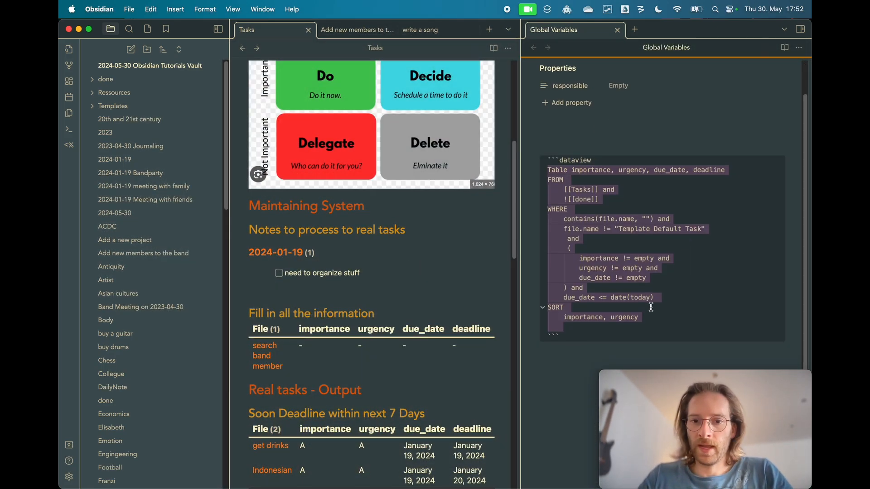
left_click(677, 298)
type("and")
key("Return")
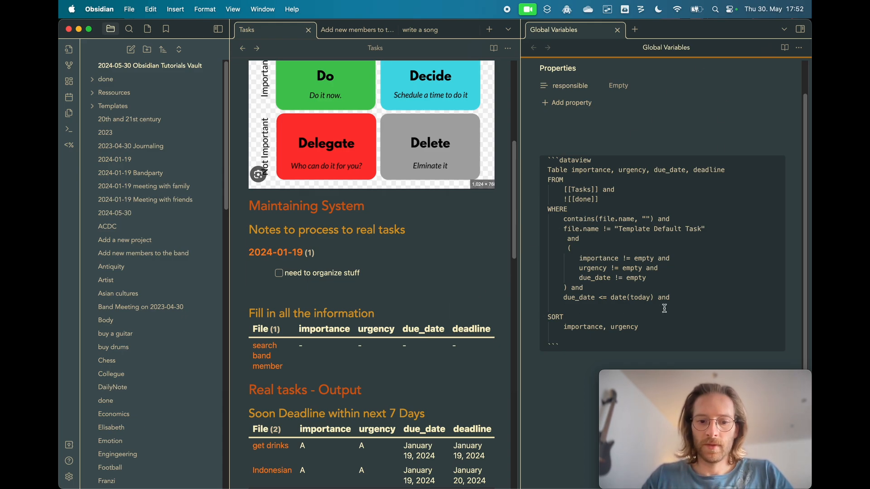
type("i")
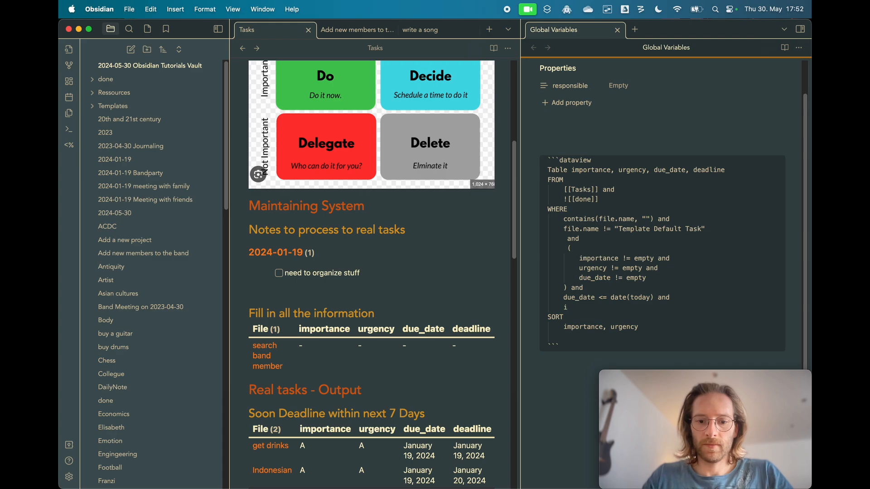
type("contains(")
scroll(673, 206, "down", 1)
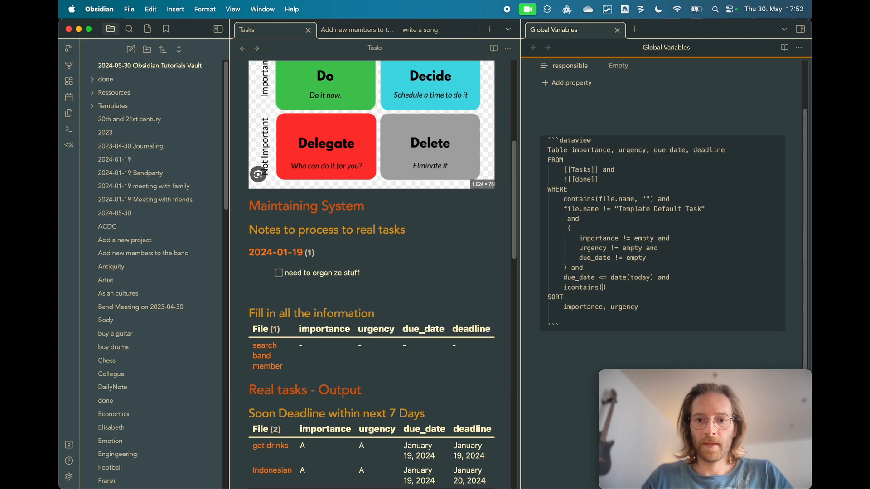
type("responsible,")
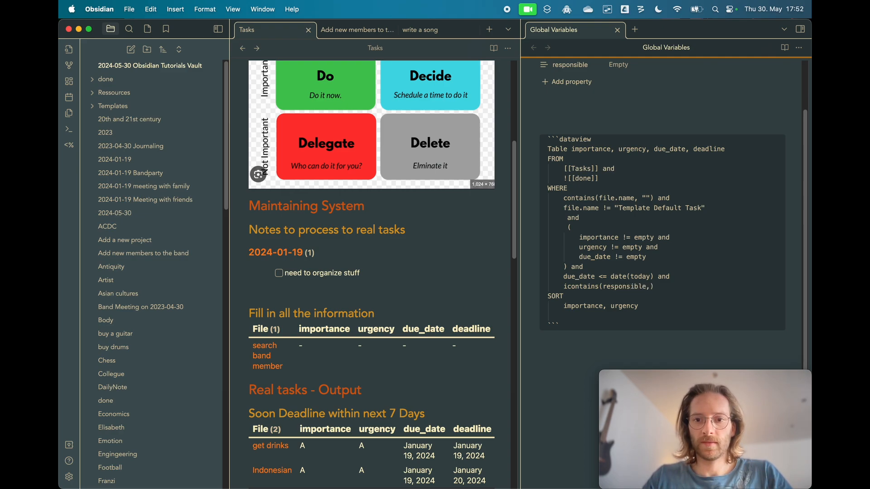
Step: Complete the icontains condition with [[Global Variables]].responsible as its second argument and render the table
scroll(620, 110, "up", 2)
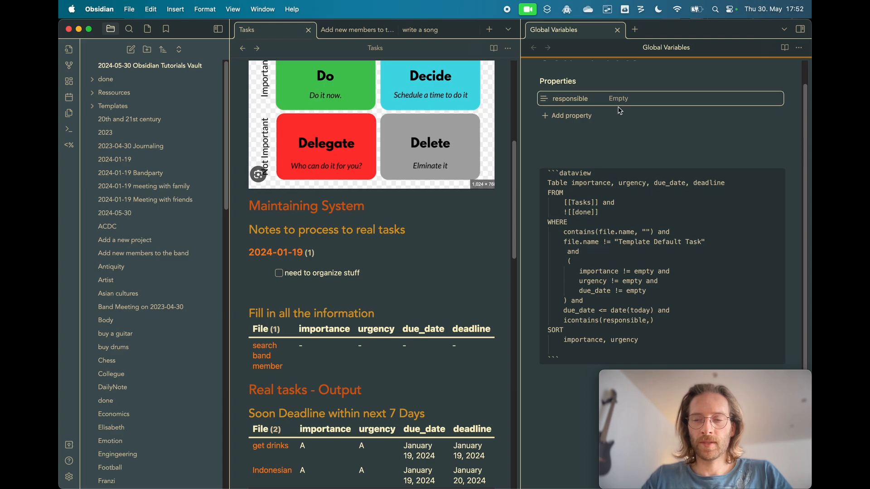
scroll(620, 104, "up", 1)
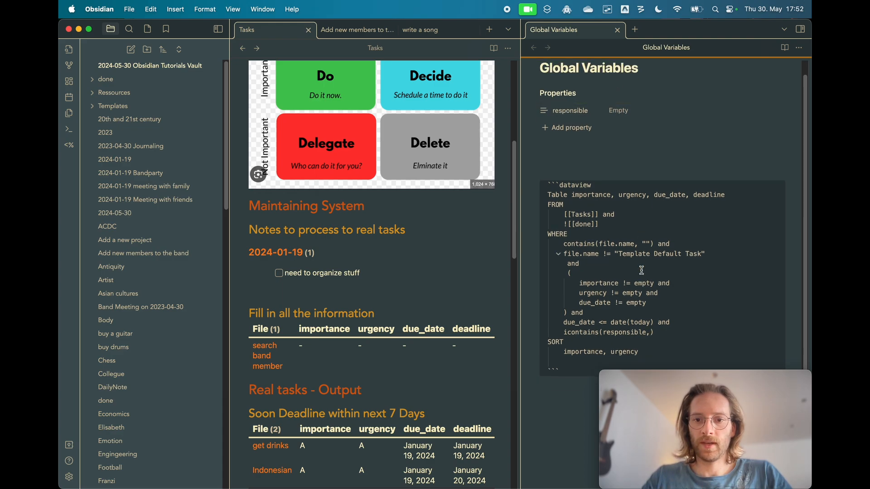
type("[[g")
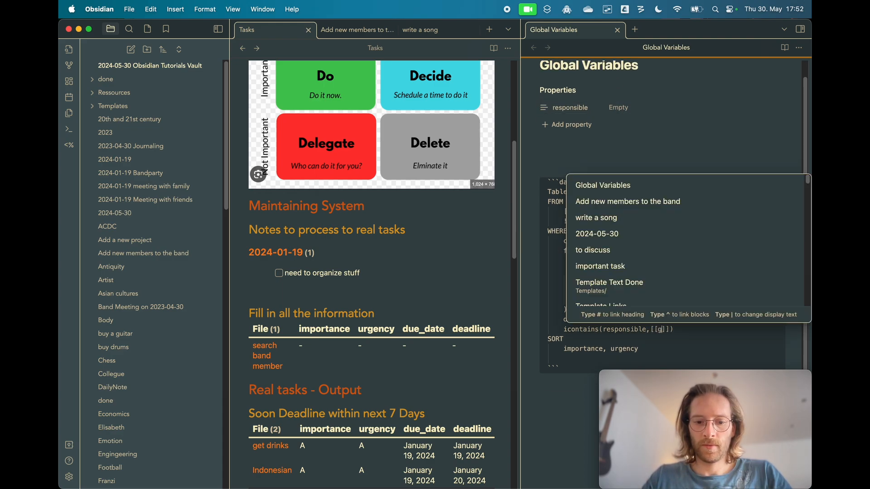
type("lo")
key("Return")
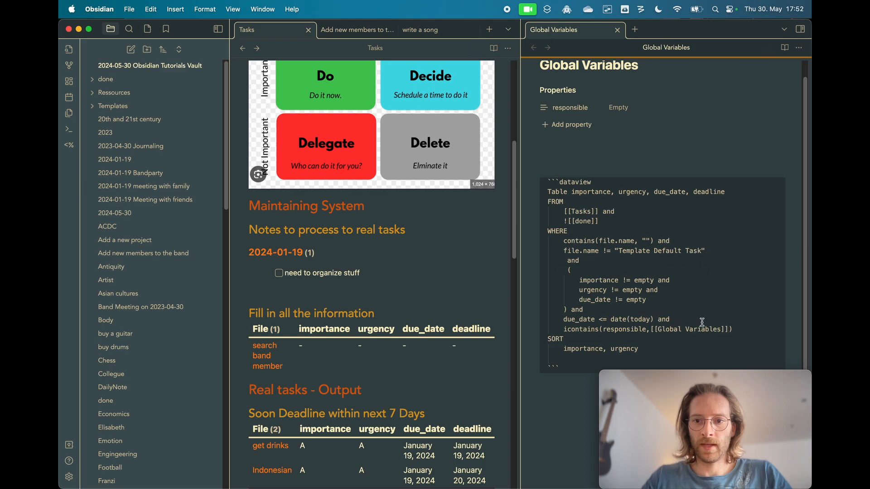
type(".responsible")
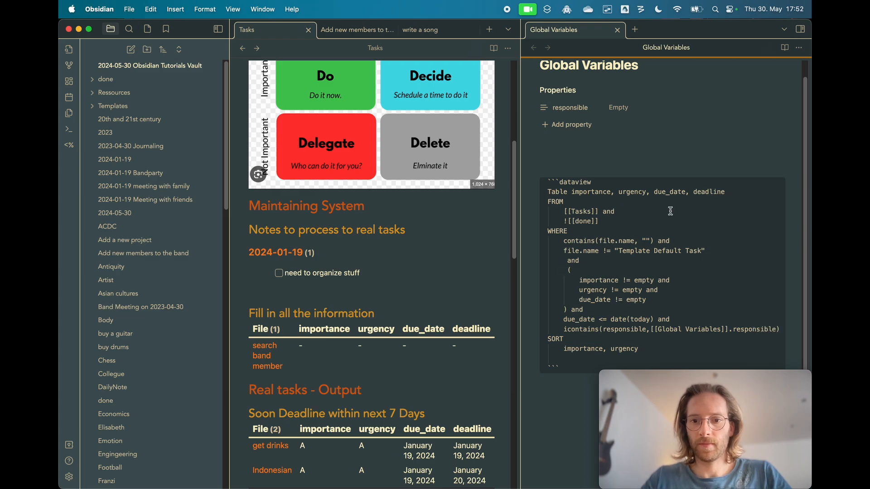
left_click(643, 164)
Step: Compare the filtered table in the Global Variables note with the "All tasks" table in the Tasks note
scroll(645, 205, "down", 3)
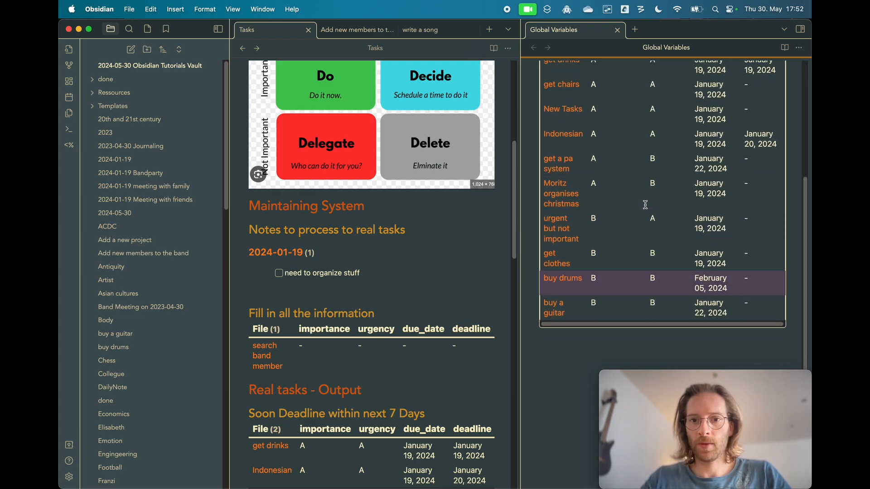
scroll(645, 204, "up", 5)
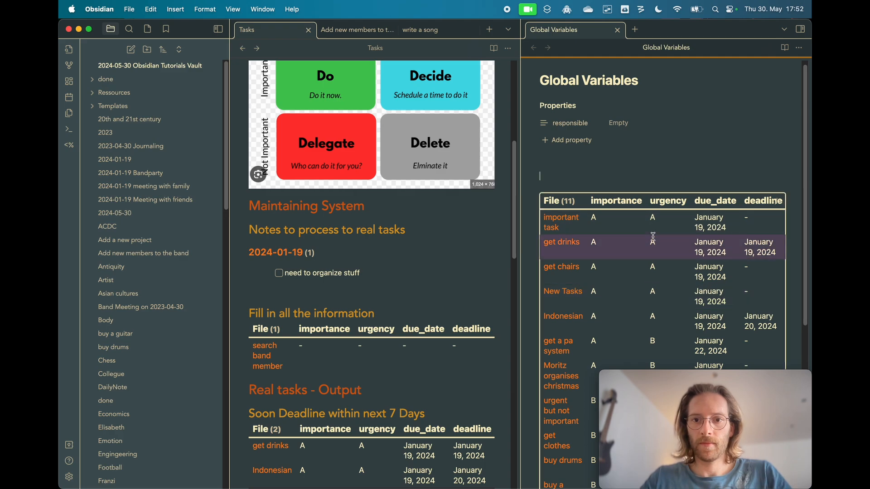
scroll(644, 286, "down", 2)
scroll(426, 319, "down", 1)
scroll(427, 319, "down", 10)
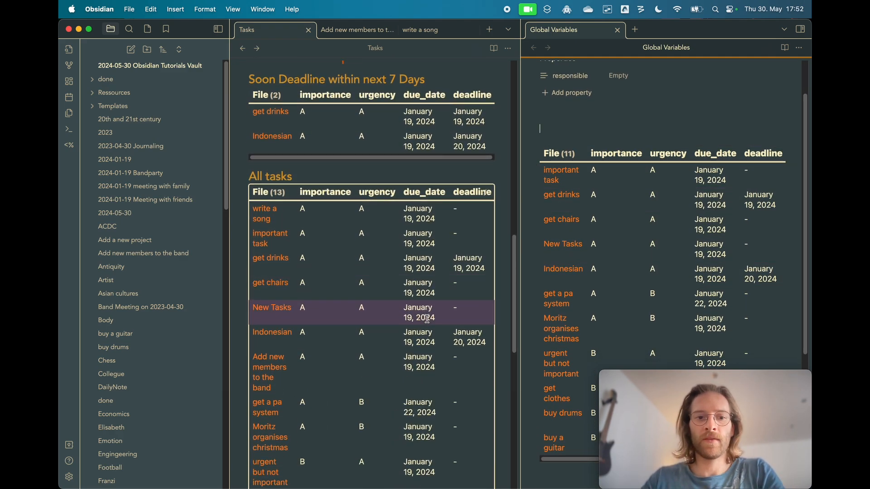
scroll(427, 319, "down", 5)
scroll(427, 319, "up", 1)
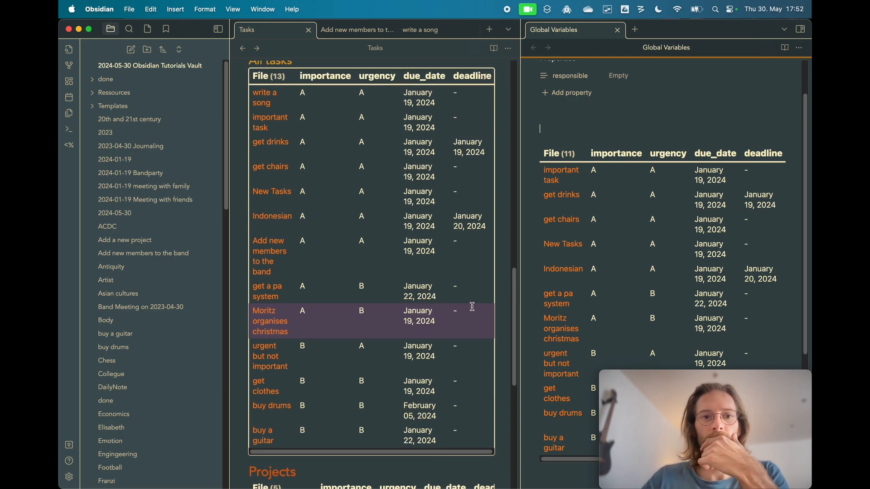
scroll(643, 181, "up", 1)
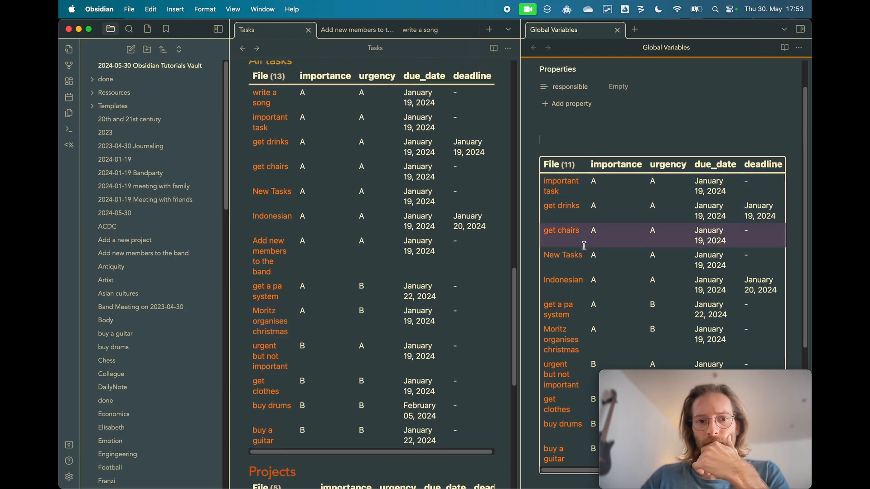
scroll(644, 158, "up", 1)
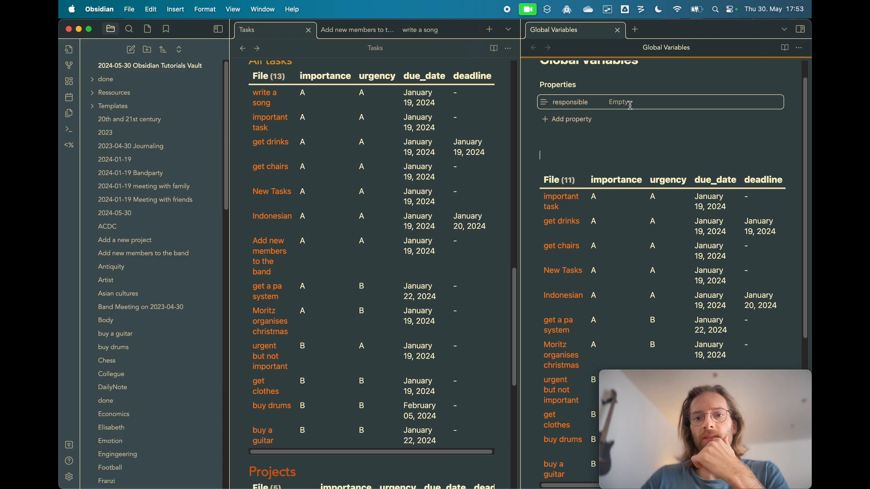
scroll(662, 150, "down", 3)
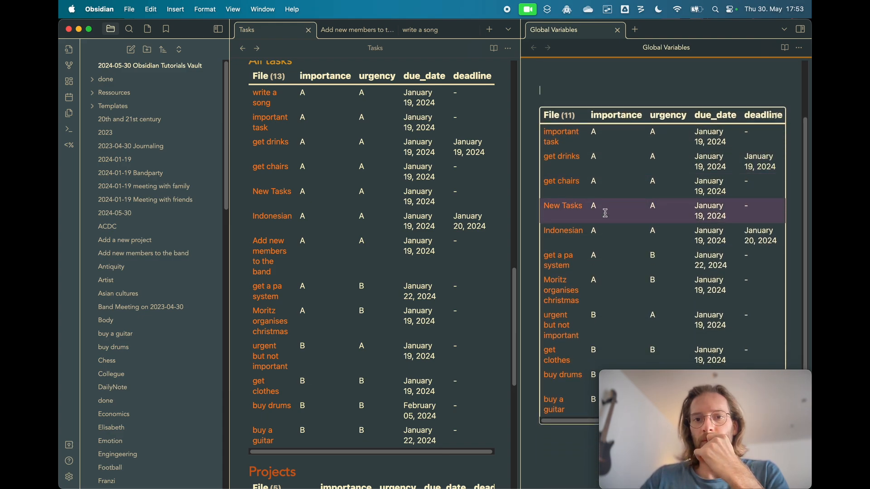
scroll(604, 210, "up", 1)
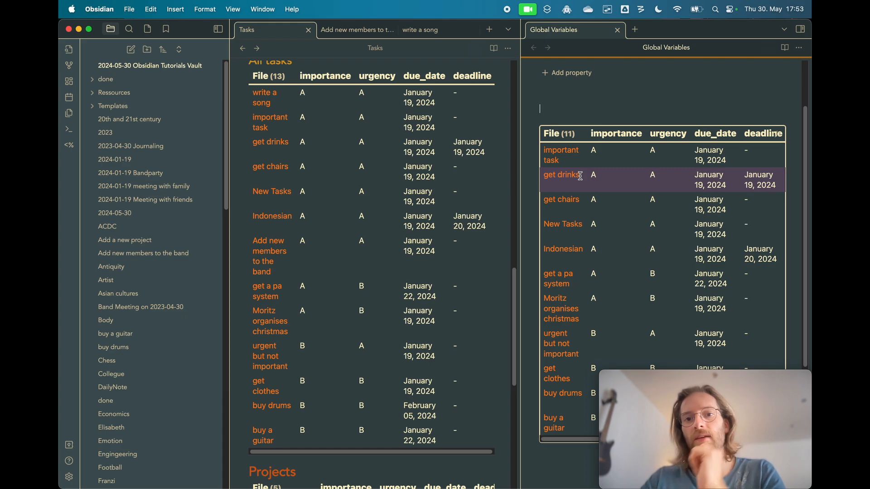
Step: Set the Global Variables note's responsible property to the first name of the person assigned to "Add new members to the band"
scroll(624, 143, "up", 1)
scroll(624, 143, "up", 2)
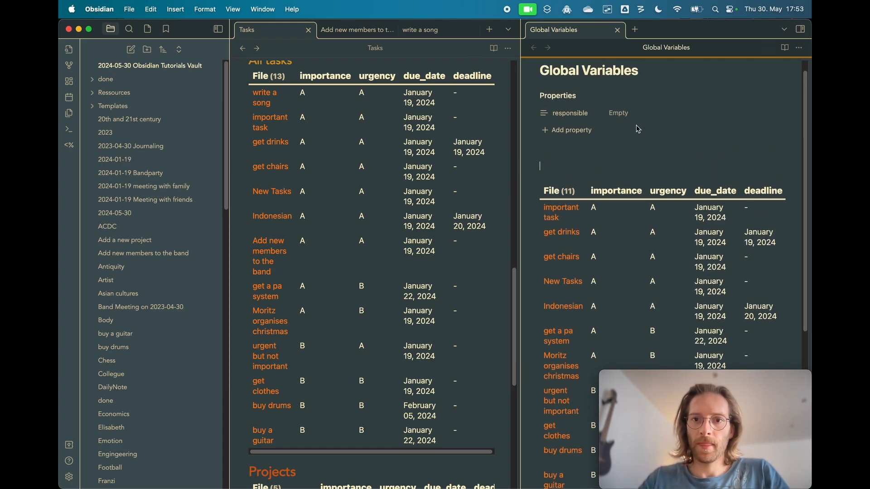
left_click(635, 114)
left_click(641, 134)
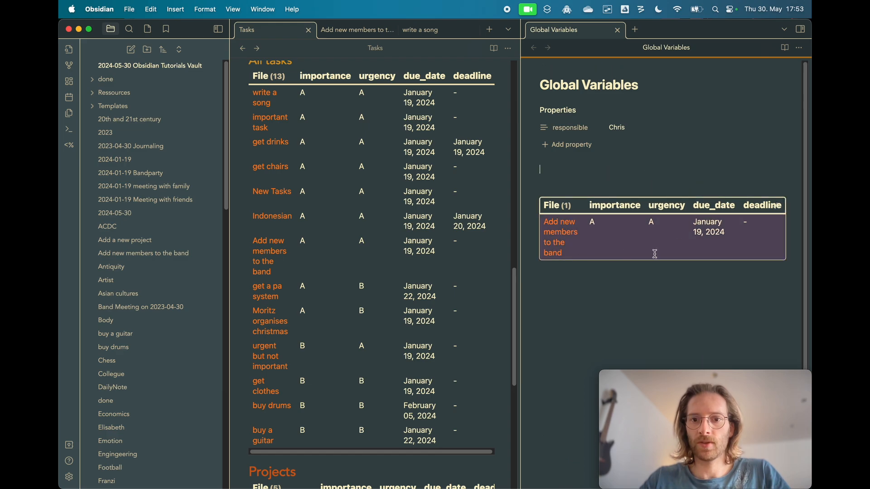
Step: Replace the Global Variables note's responsible value with the first name of the person assigned to "write a song"
left_click(619, 123)
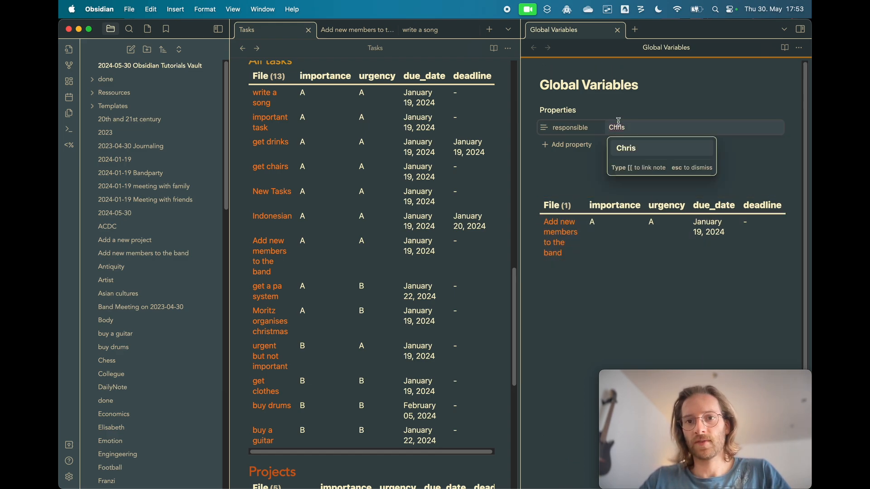
key("BackSpace")
key("BackSpace")
key("BackSpace")
key("BackSpace")
key("BackSpace")
left_click(628, 163)
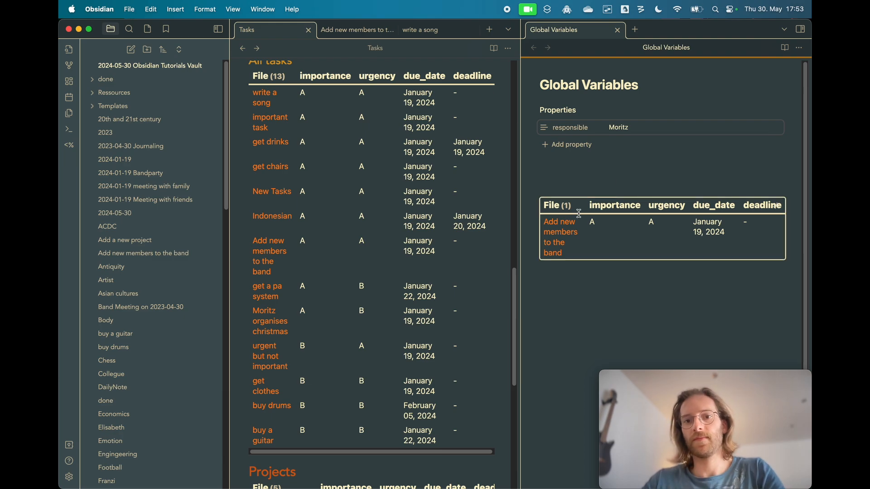
left_click(617, 174)
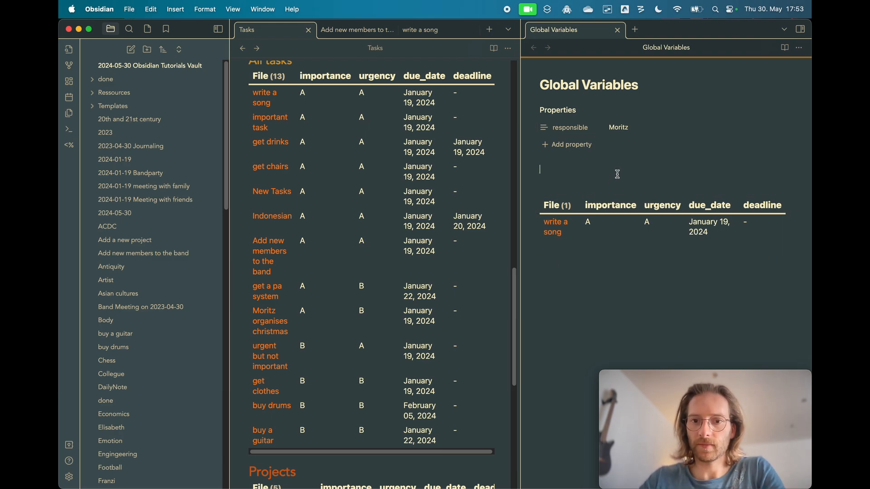
Step: Show the source of the Global Variables query and highlight the [[Global Variables]].responsible argument in the icontains condition
left_click(778, 211)
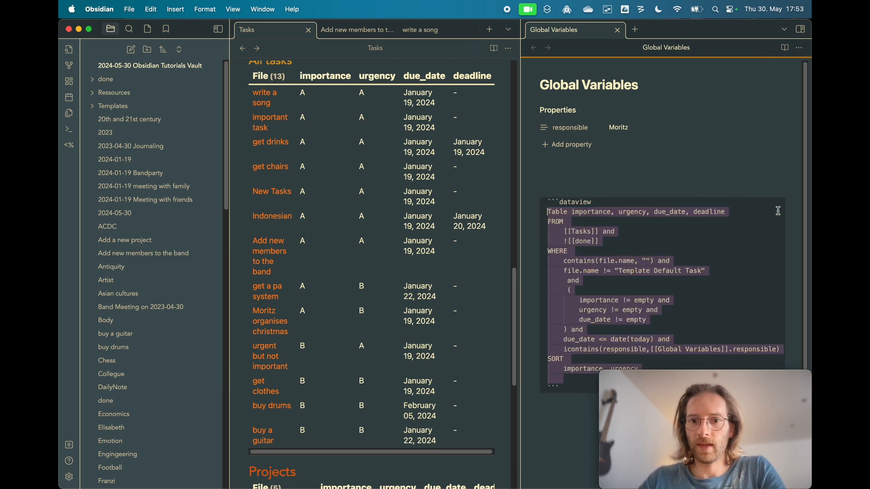
left_click(666, 307)
scroll(665, 308, "down", 1)
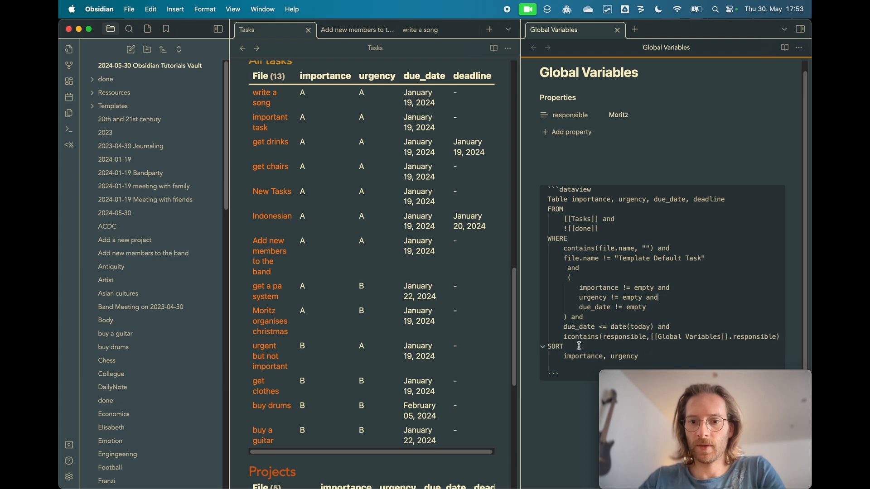
left_click_drag(781, 334, 649, 327)
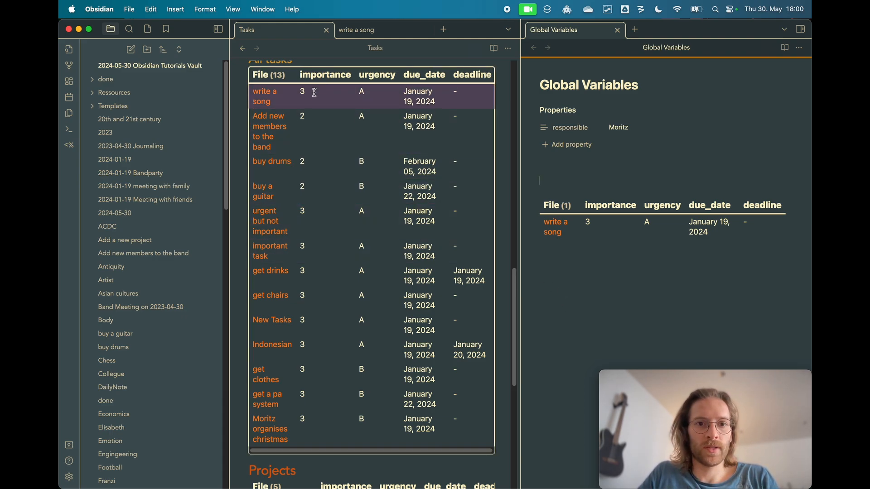
Step: Hide the file explorer sidebar and look at the source of the "All tasks" query in the Tasks note
key("super+b")
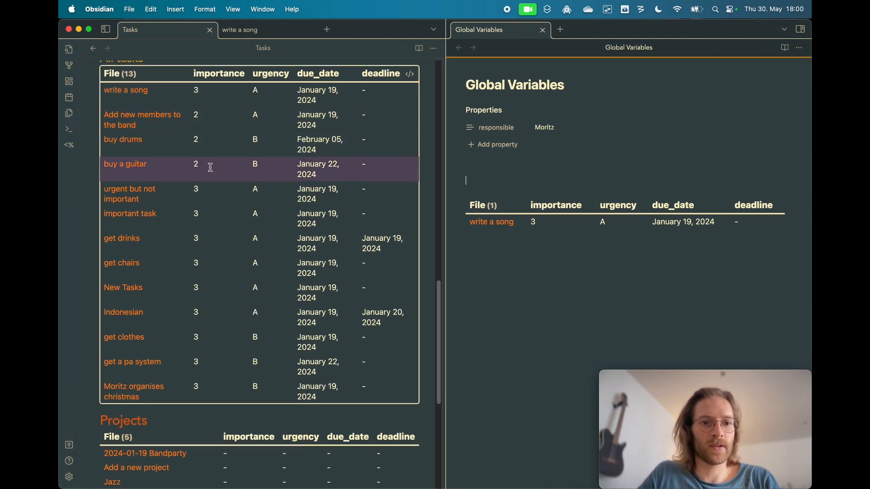
scroll(211, 166, "up", 1)
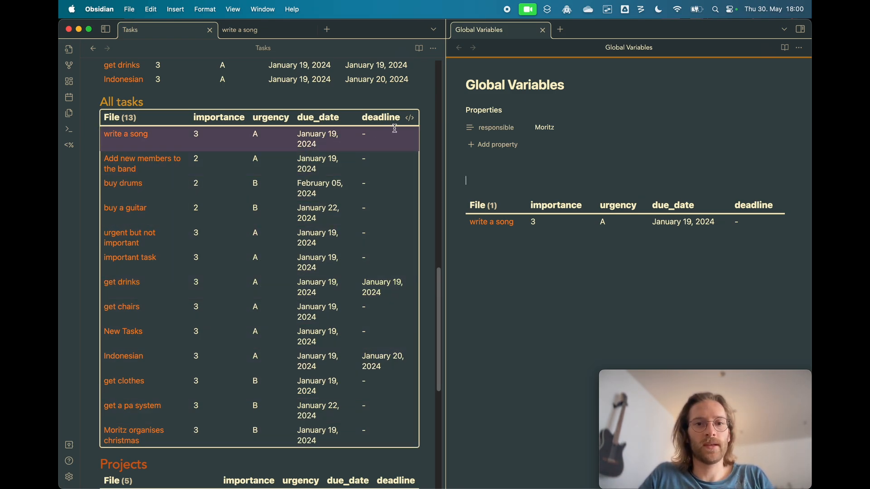
left_click(410, 117)
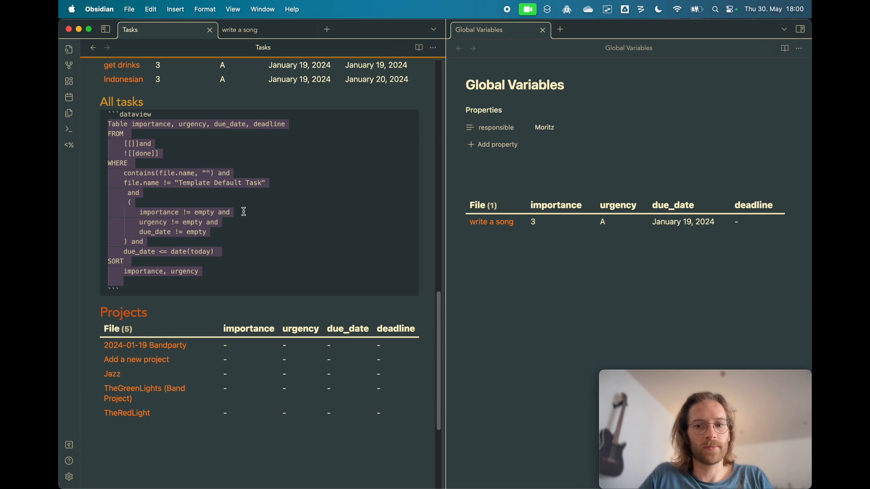
left_click(216, 173)
left_click(158, 104)
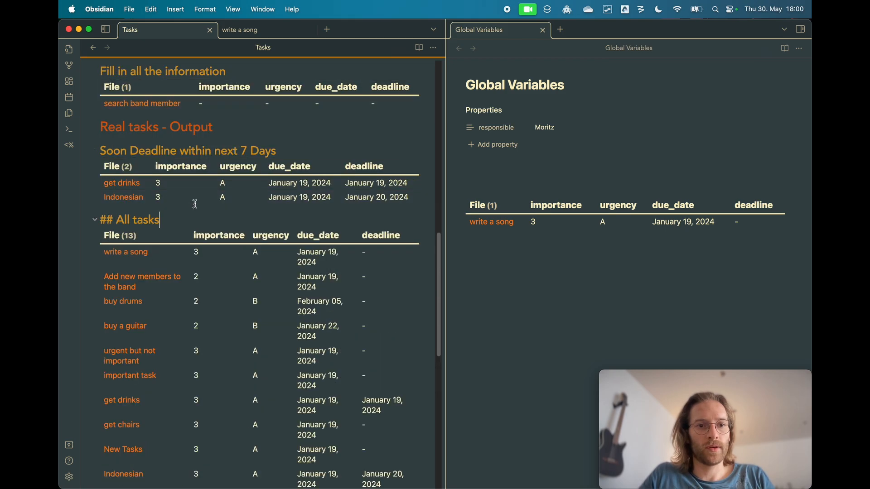
Step: Change the SORT clause of the "All tasks" query to "importance desc", removing urgency, and render the table
left_click(405, 142)
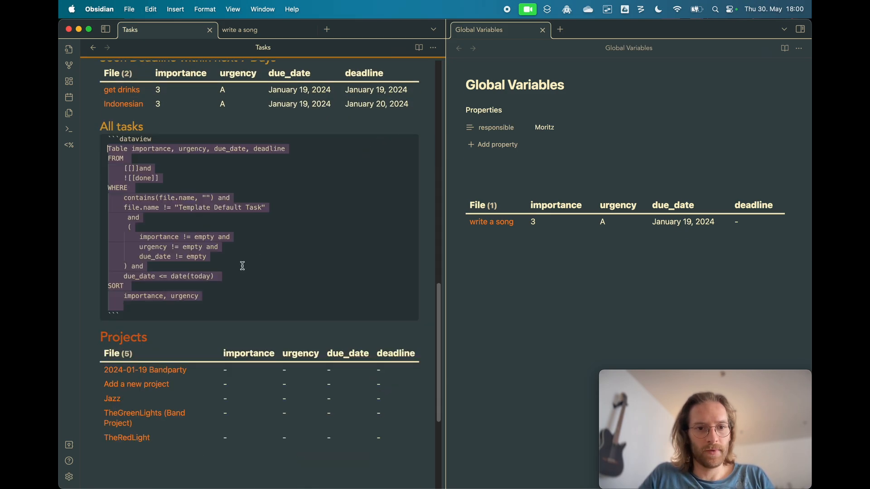
left_click(205, 285)
left_click(170, 299)
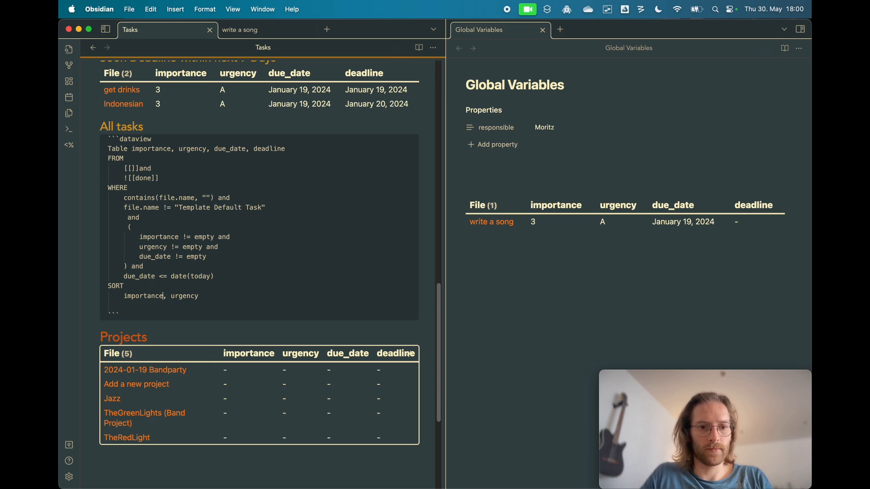
type("desc")
left_click_drag(218, 297, 183, 297)
key("BackSpace")
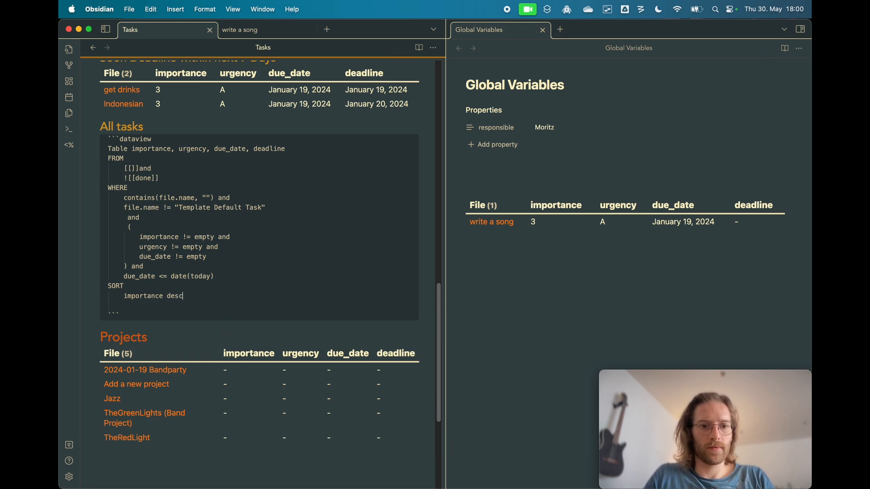
left_click(205, 132)
Step: Open the "write a song" task from the "All tasks" table in a new tab
scroll(202, 136, "down", 5)
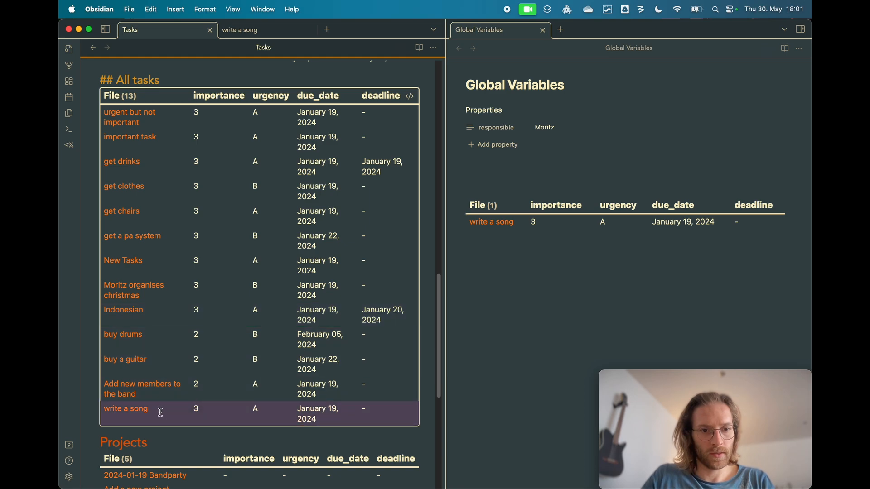
left_click(136, 409, "super")
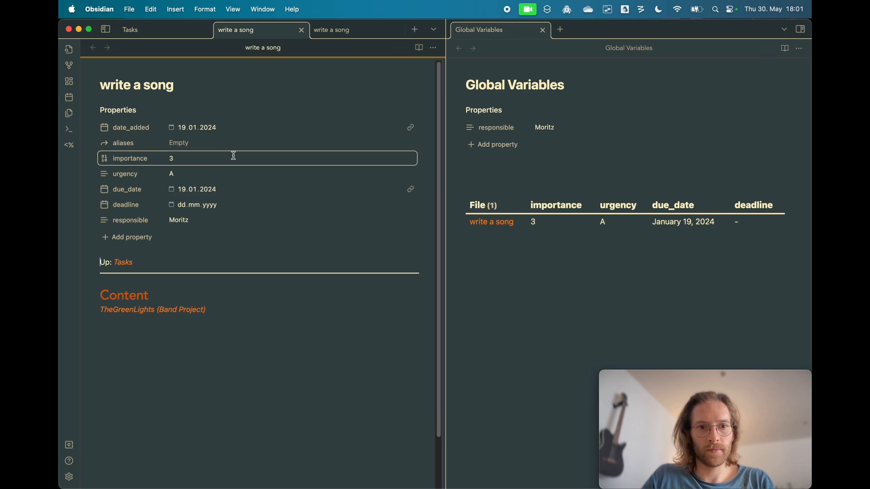
Step: Close the "write a song" tab and convert the importance property of the "Add new members to the band" task to a number, closing that note
key("super+w")
scroll(123, 386, "down", 1)
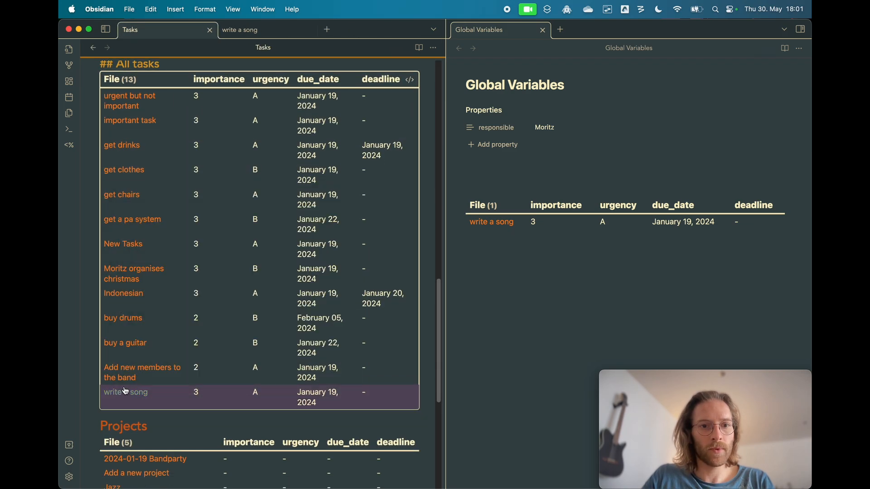
left_click(132, 372, "super")
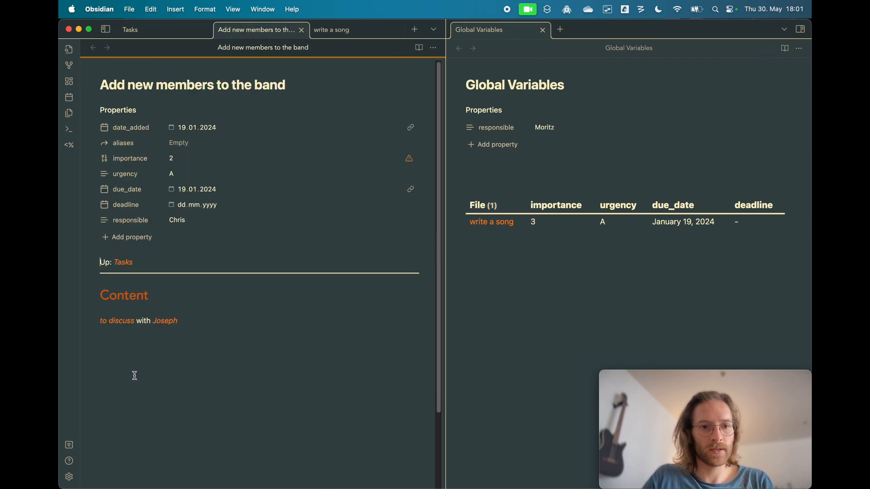
left_click(413, 161)
left_click(514, 287)
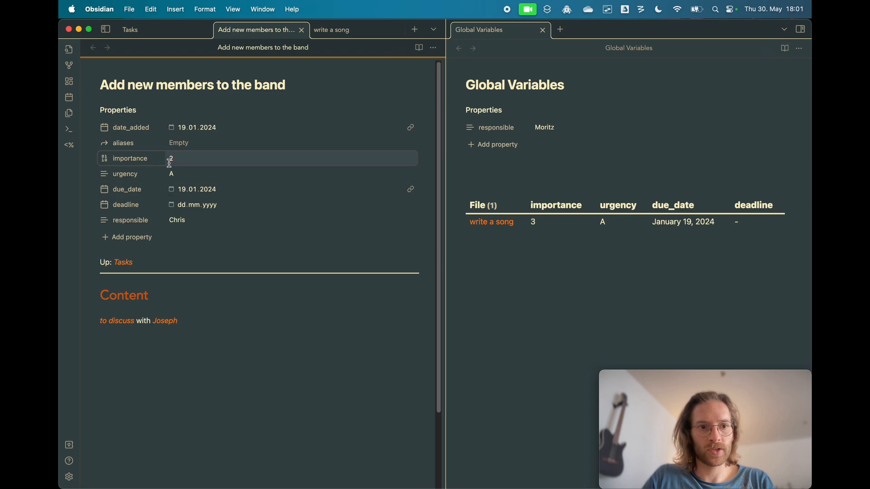
key("super+w")
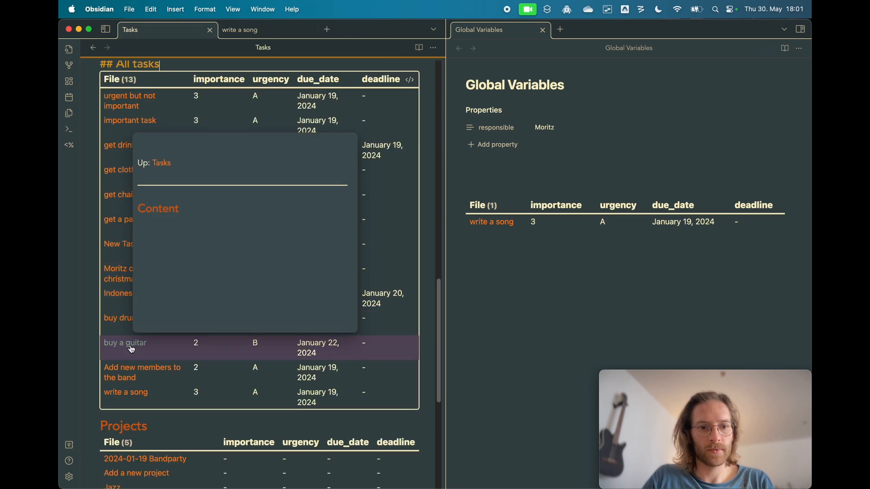
Step: Open the "buy a guitar" task in a new tab, convert its importance property to a number, and close the note
left_click(133, 350, "super")
left_click(409, 158)
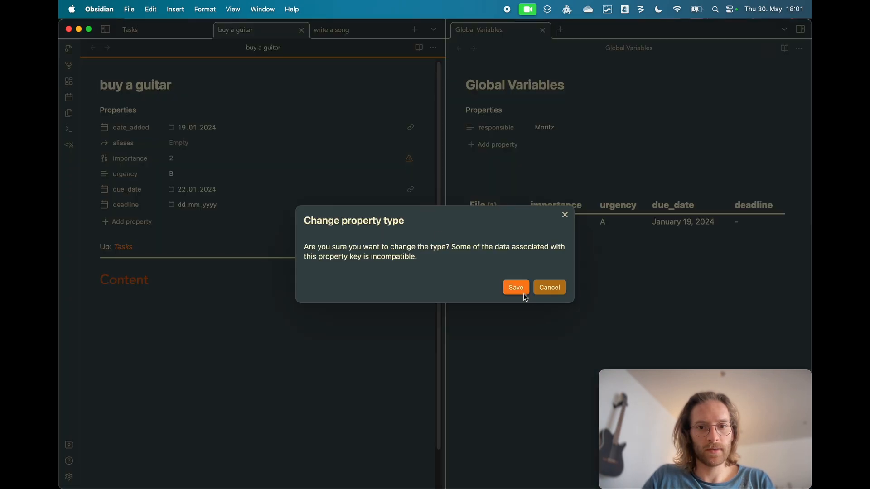
left_click(523, 292)
key("super+w")
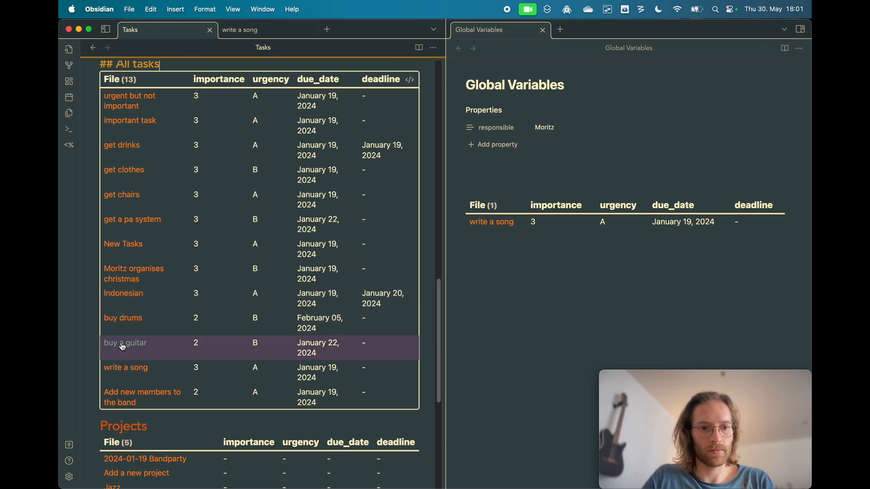
Step: Open the "buy drums" task in a new tab, convert its importance property to a number, and close the note
left_click(119, 319, "super")
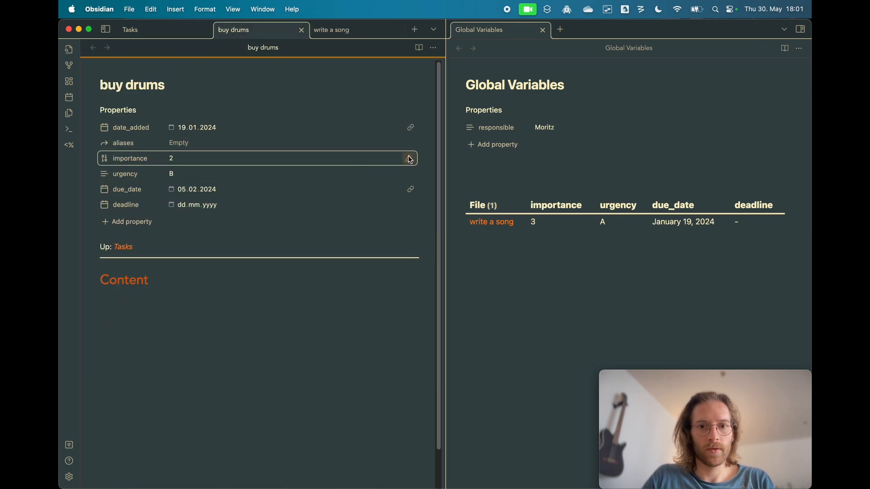
left_click(409, 159)
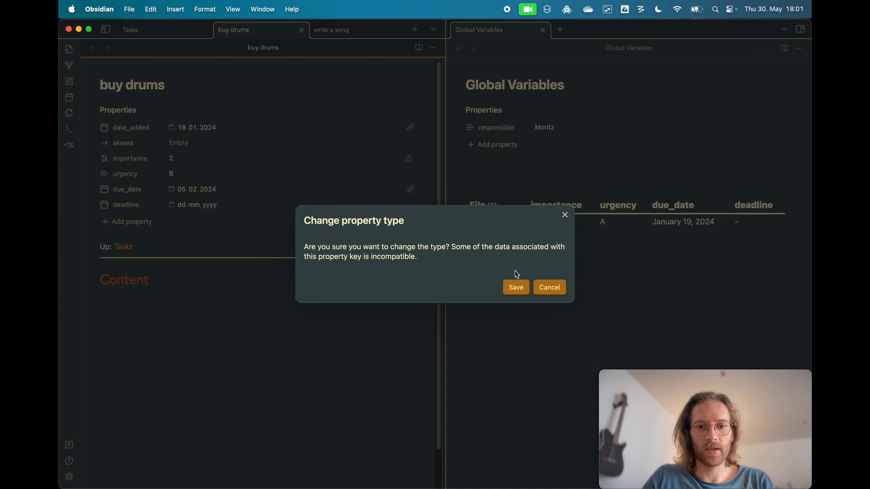
left_click(516, 288)
key("cmd+w")
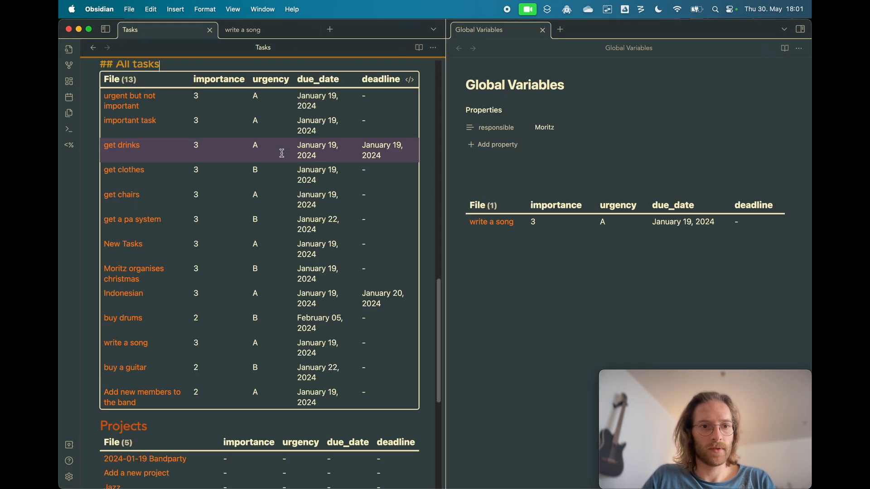
Step: Open the "New Tasks" task from the "All tasks" table in a new tab and convert its importance property to a number
mouse_move(131, 394)
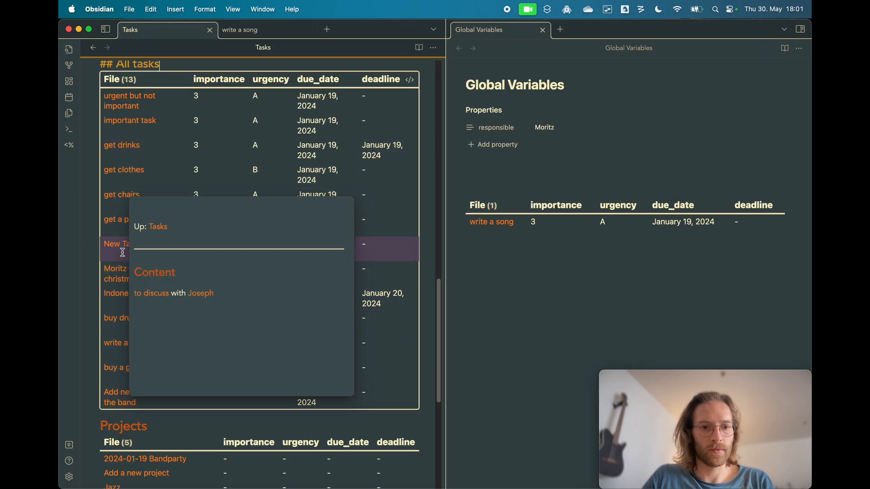
scroll(118, 219, "down", 1)
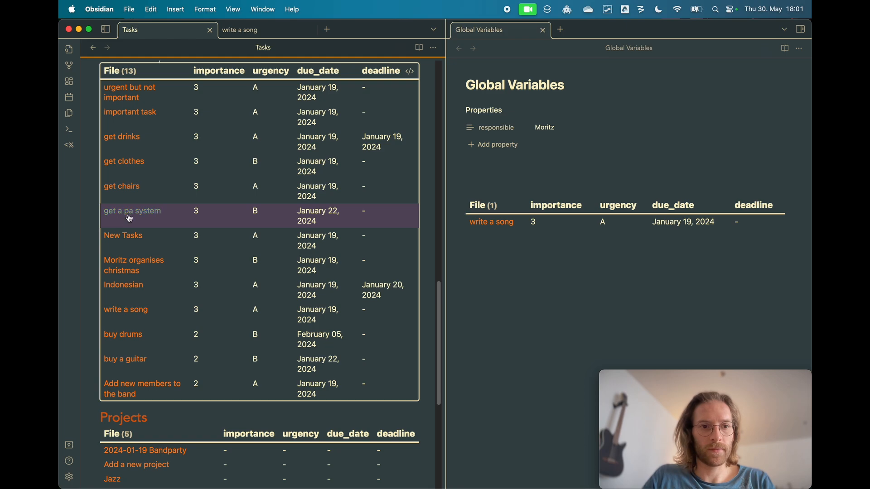
left_click(123, 236, "super")
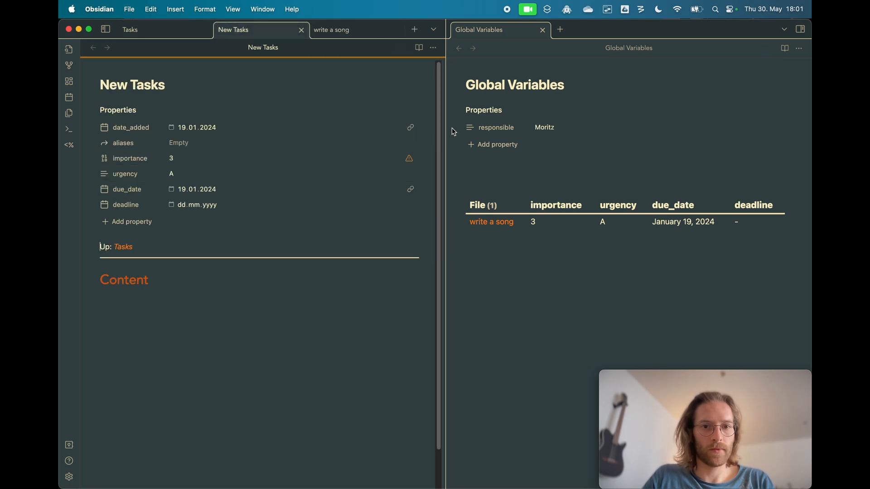
left_click(409, 158)
key("Return")
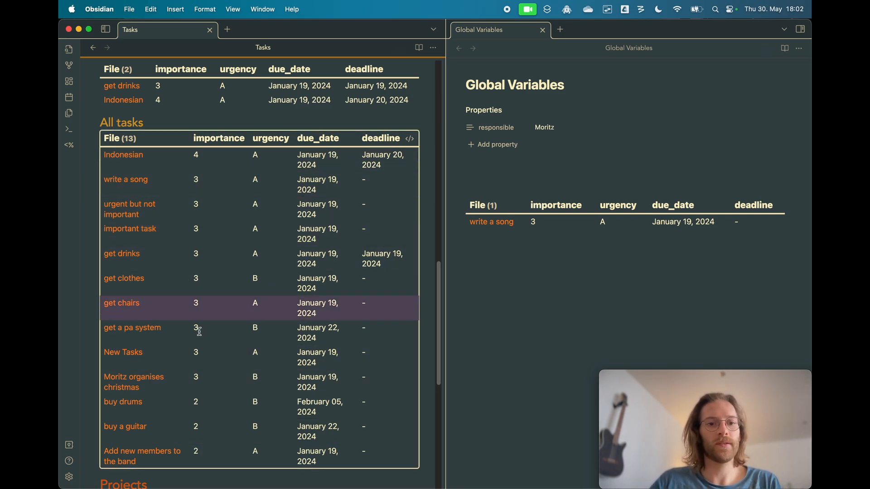
Step: Add an importance property with the value 3 to the Tasks note
scroll(211, 285, "up", 15)
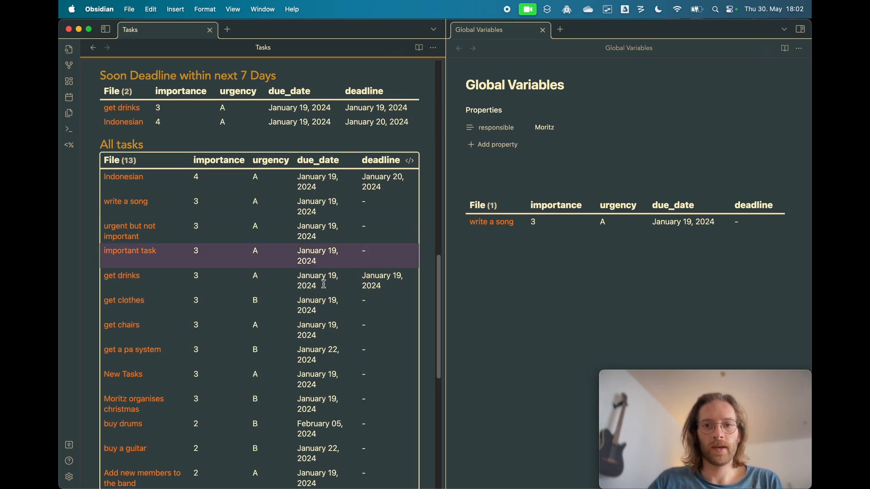
scroll(317, 295, "down", 15)
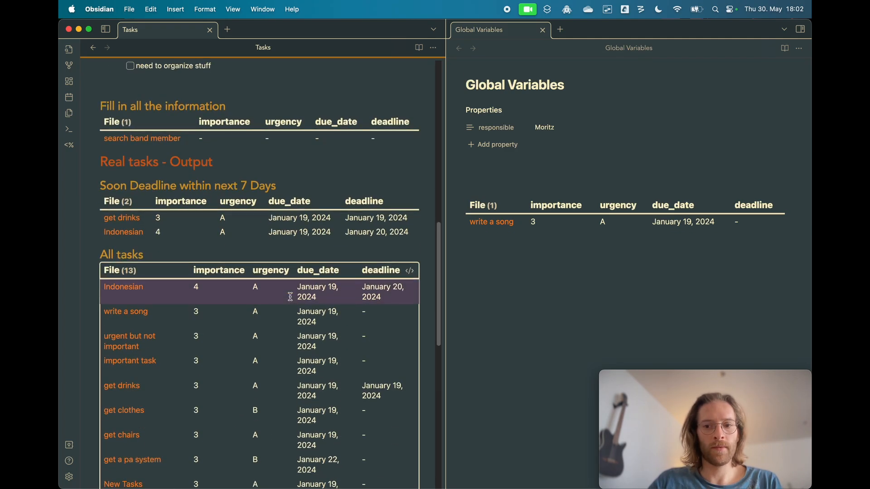
scroll(290, 297, "up", 15)
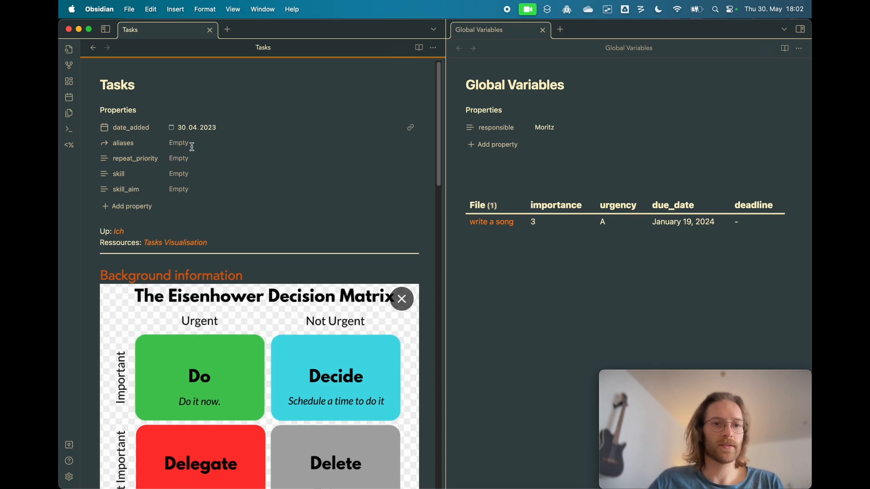
scroll(190, 317, "down", 3)
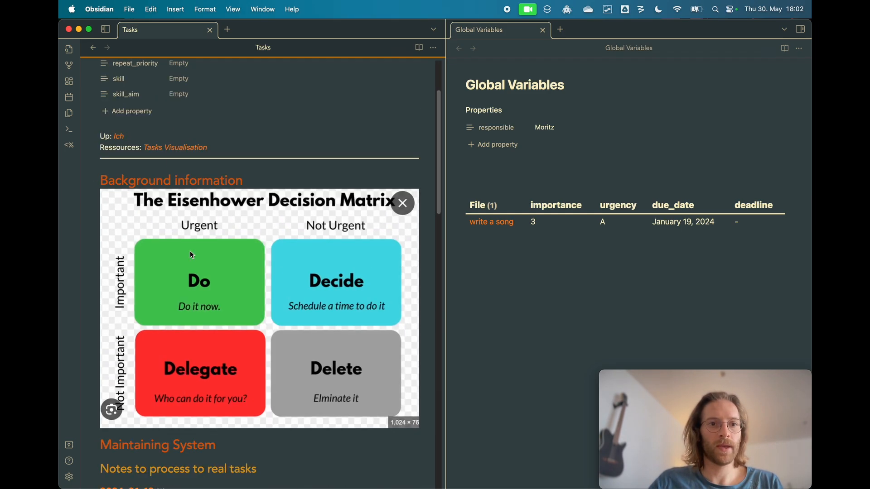
scroll(190, 251, "up", 3)
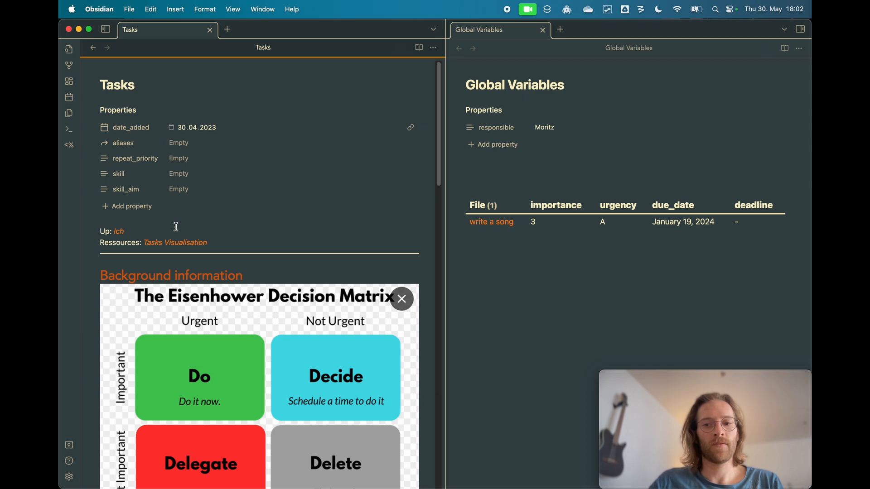
left_click(129, 206)
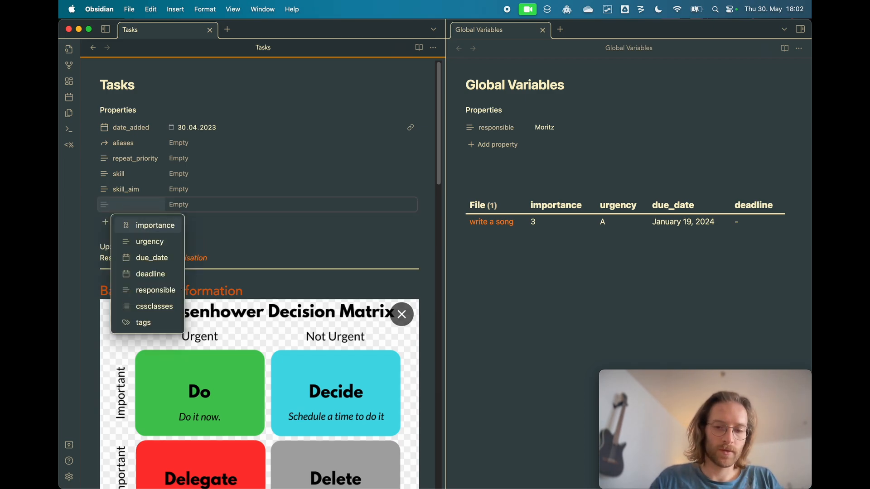
type("pri")
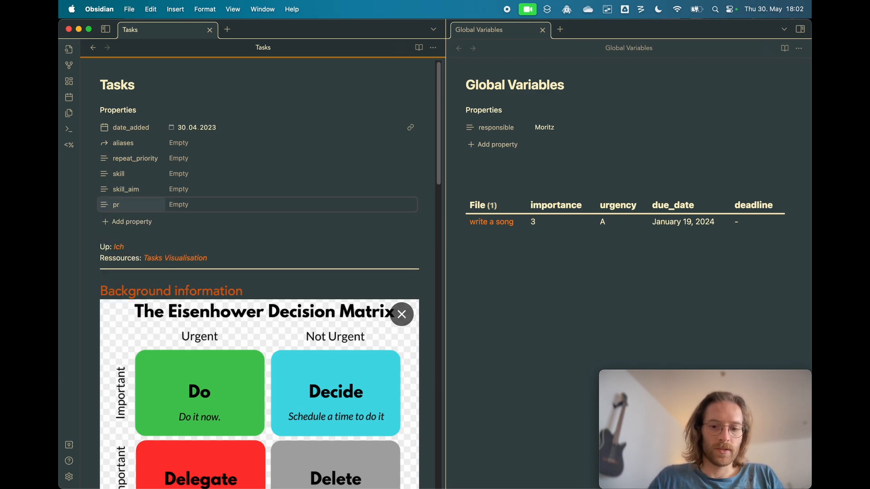
key("BackSpace")
key("BackSpace")
type("im")
key("Return")
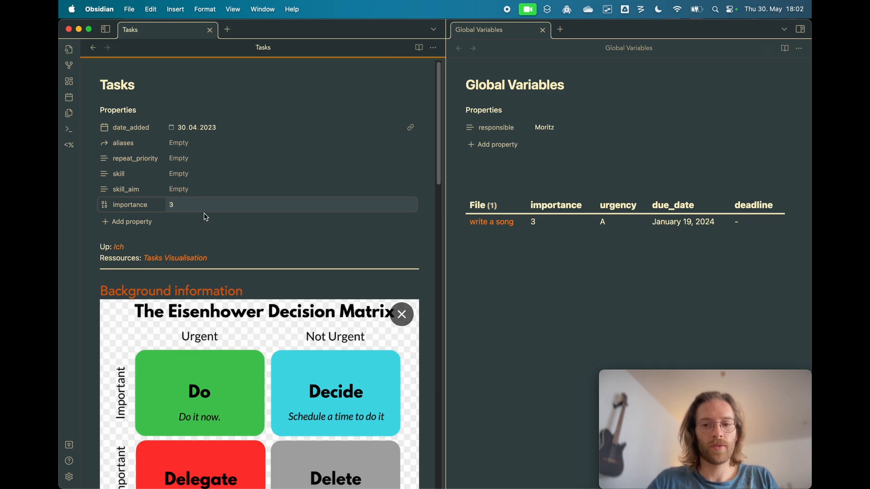
Step: Add the condition "importance >= [[Tasks]].importance" to the WHERE clause of the "All tasks" query and render the table
scroll(206, 217, "down", 15)
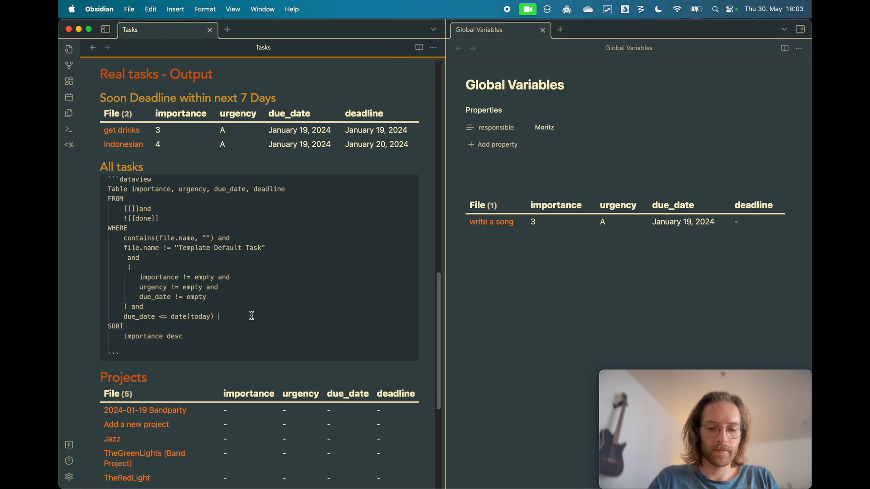
type("and")
key("Return")
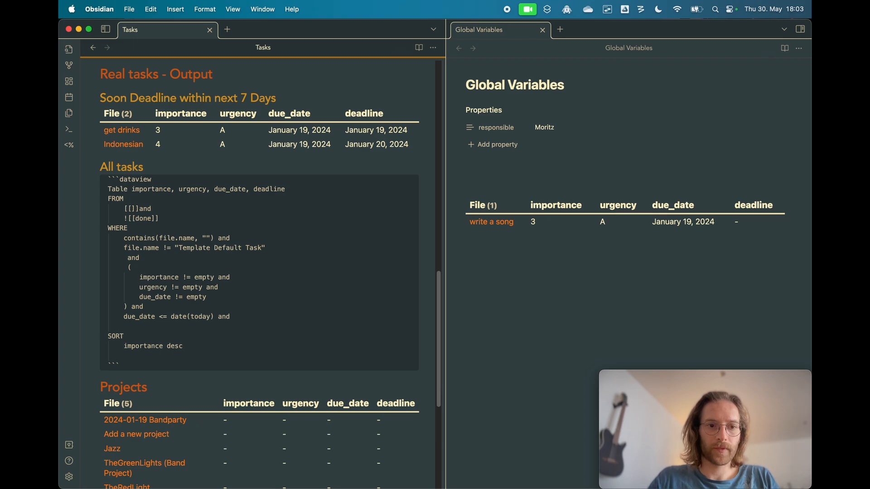
type("importanc")
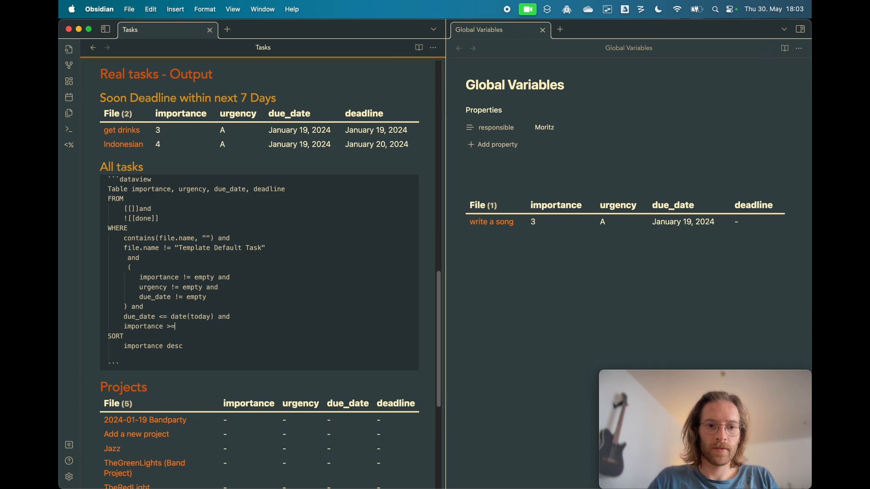
type("e >=")
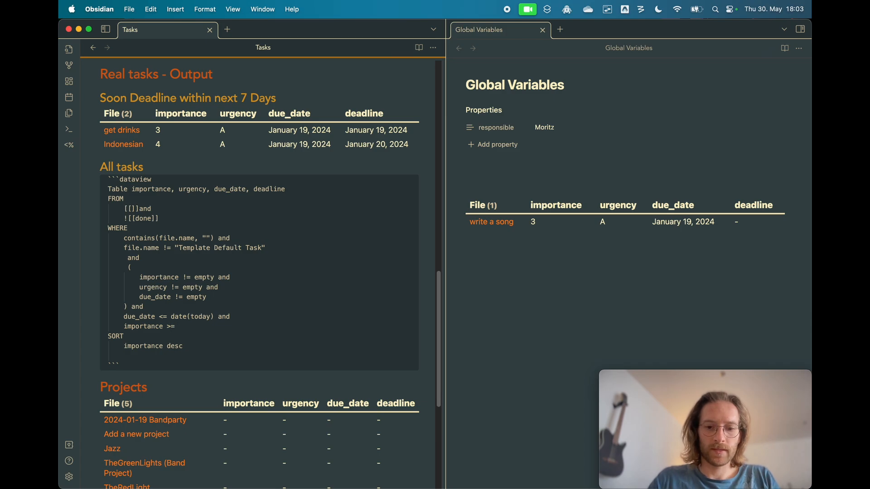
type(" [[tas")
key("Return")
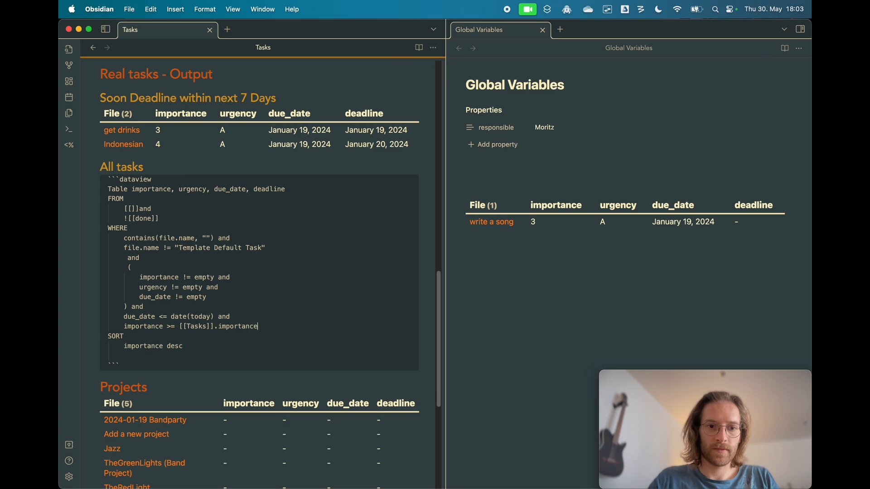
left_click(193, 166)
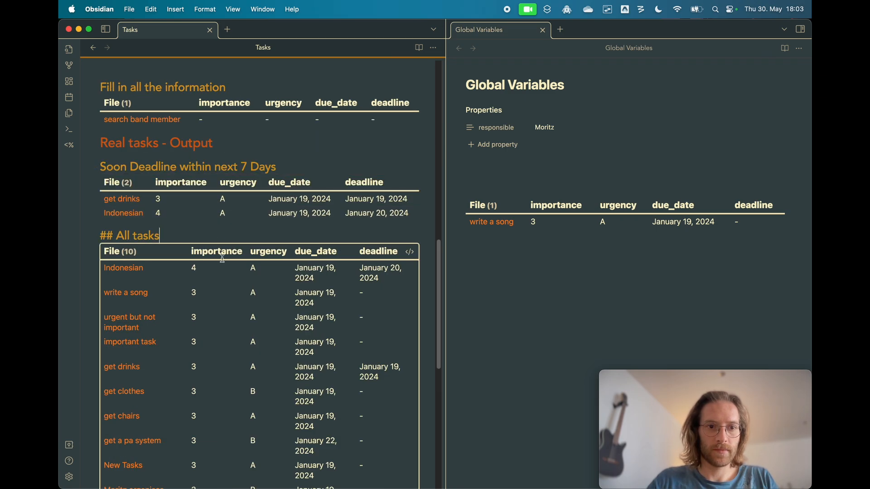
scroll(202, 280, "down", 4)
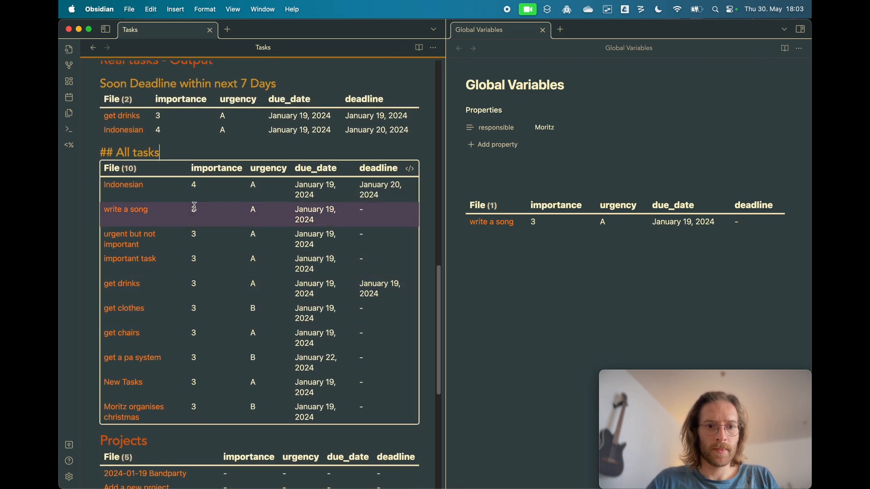
left_click(497, 285)
key("super+o")
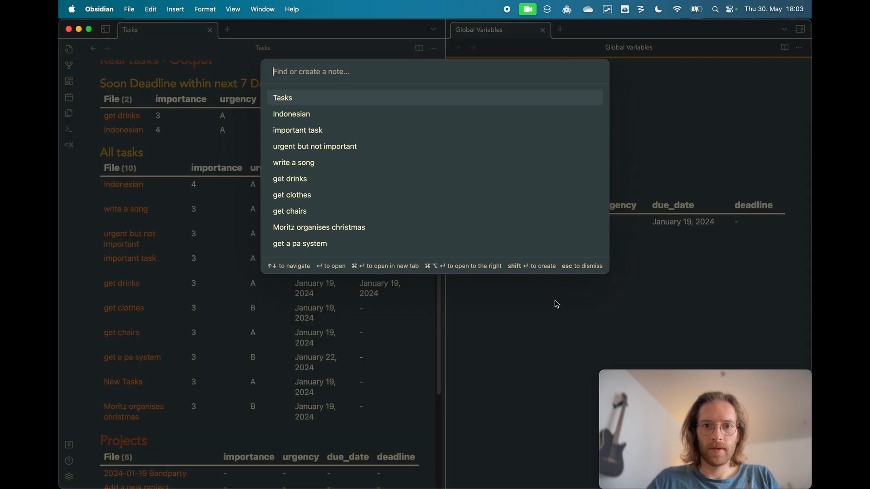
type("t")
key("Escape")
Step: Duplicate the Global Variables note into a second tab of its own pane and open the Tasks note in that tab
key("super+backslash")
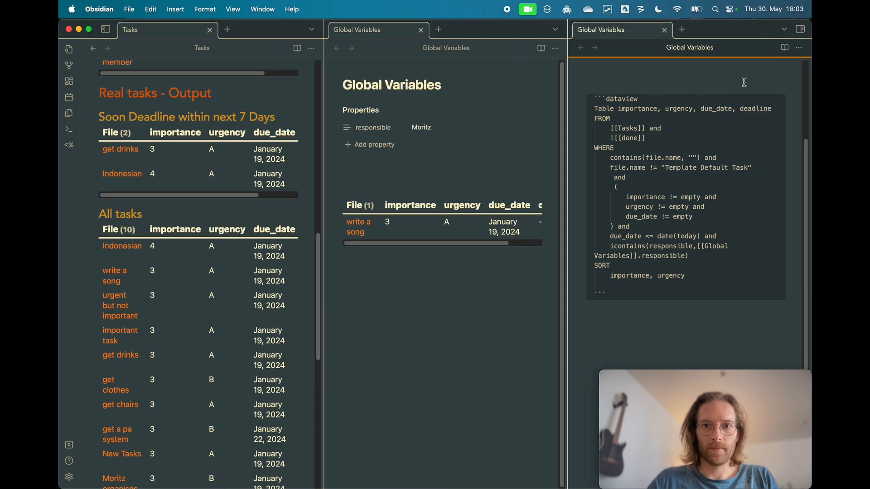
left_click_drag(637, 31, 475, 39)
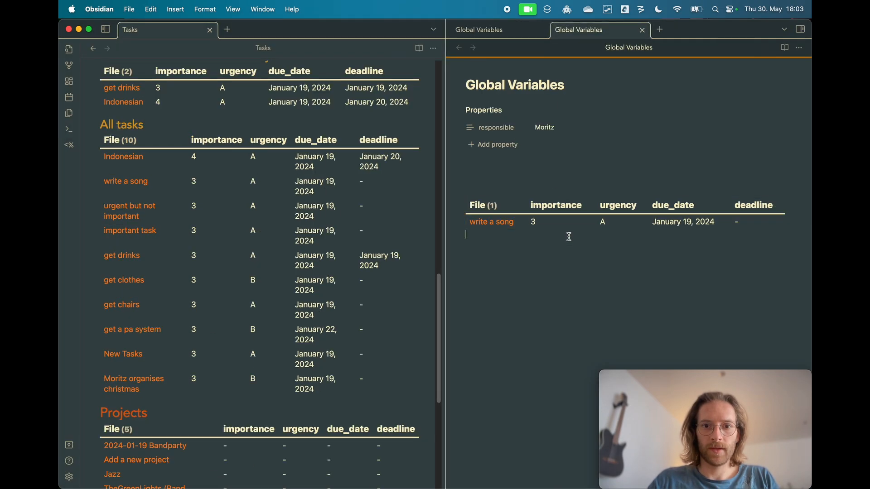
key("super+o")
type("task")
key("Return")
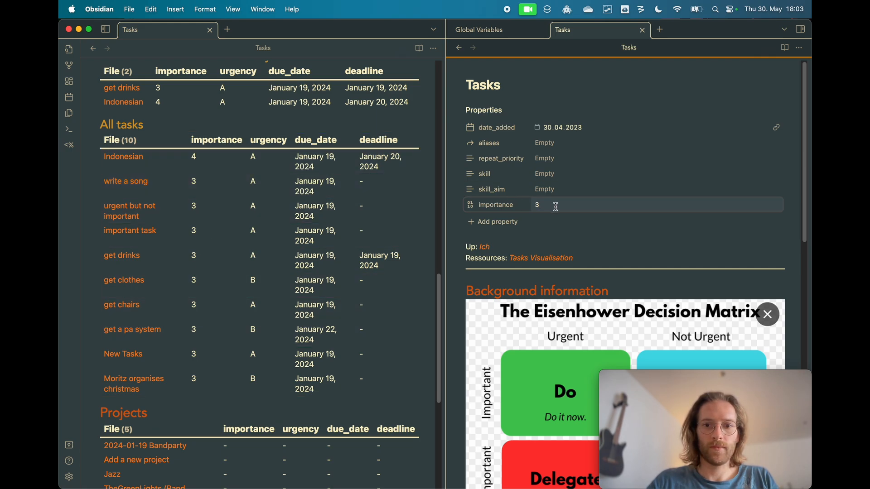
Step: Set the Tasks note's importance property to 2 and update the "All tasks" table
left_click(535, 205)
type("2")
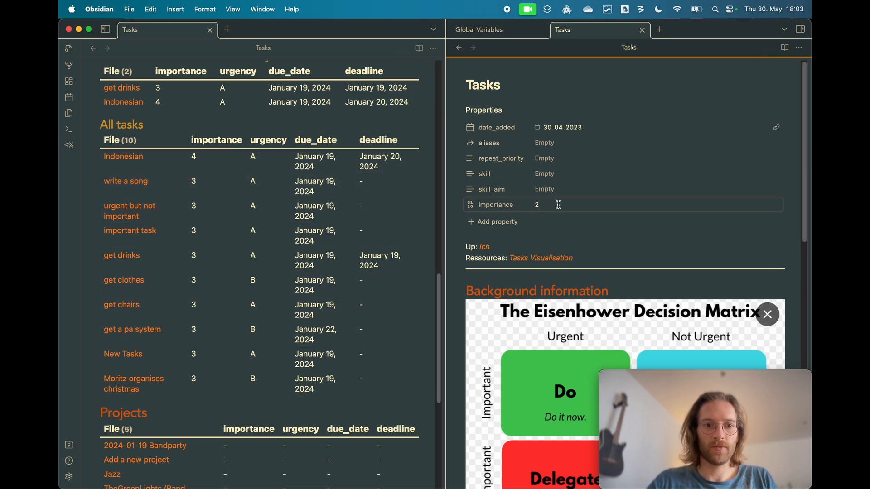
left_click(174, 413)
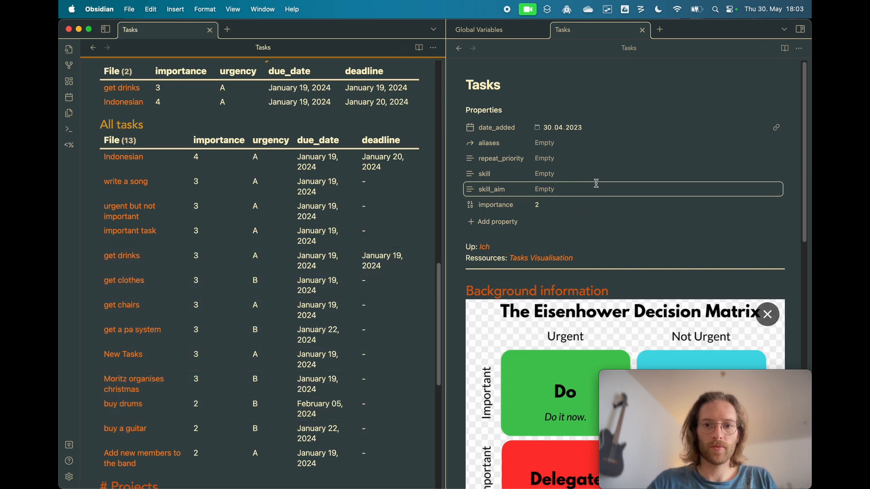
Step: Set the Tasks note's importance property to 4
left_click(582, 208)
key("BackSpace")
type("4")
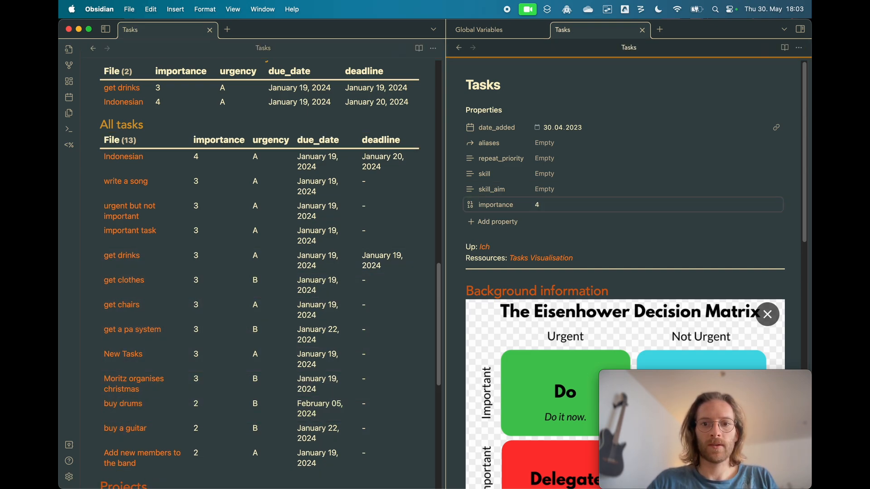
Step: Apply the Tasks note's changed importance value and examine the filtered "All tasks" table against the note's properties
left_click(505, 245)
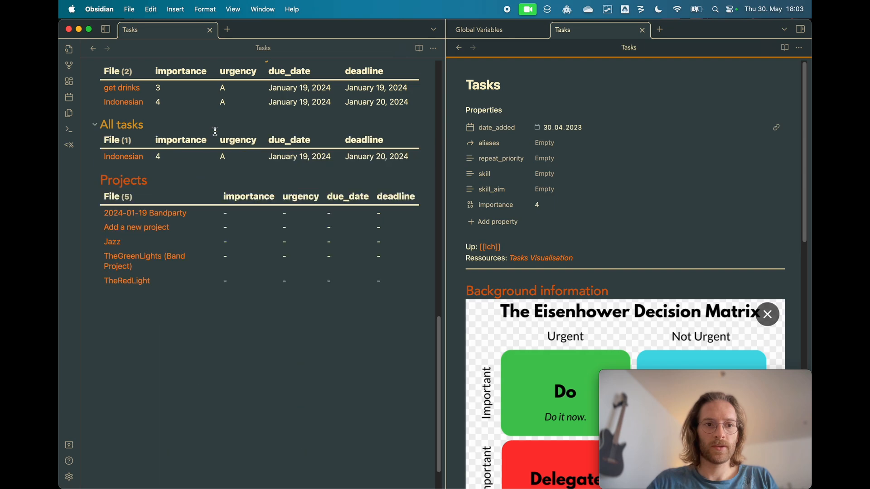
scroll(213, 182, "up", 10)
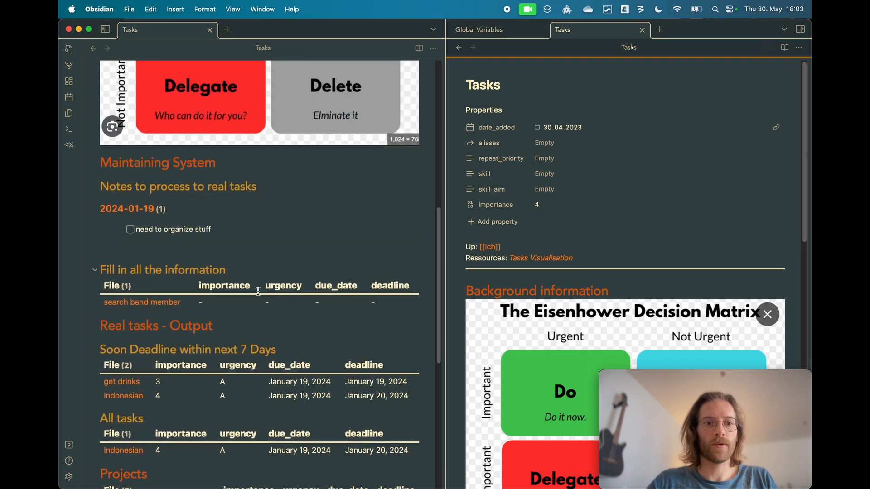
scroll(259, 291, "up", 10)
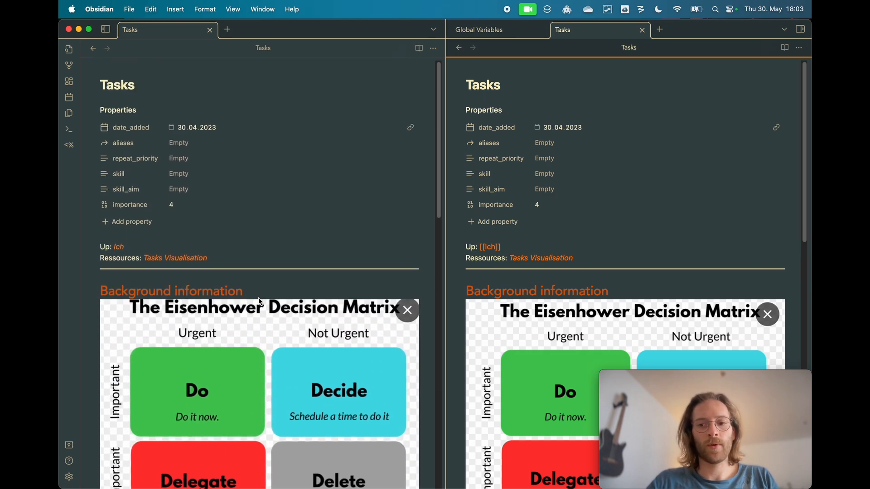
scroll(259, 302, "down", 15)
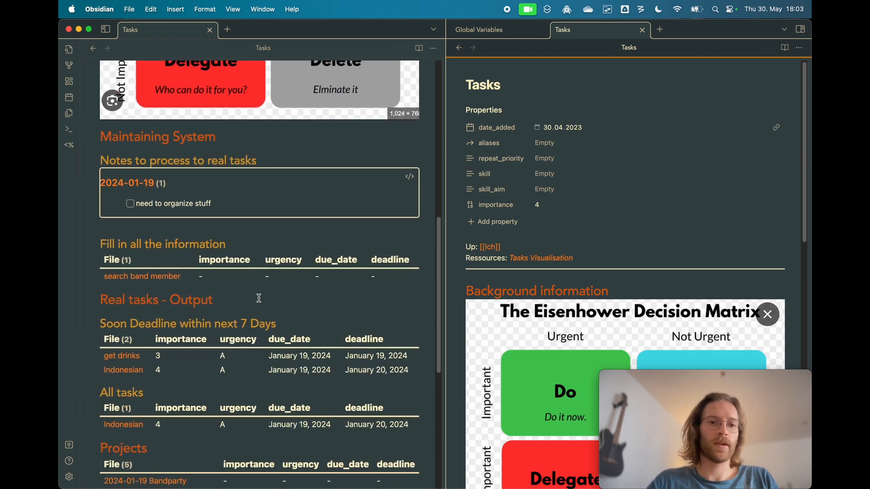
scroll(258, 298, "down", 1)
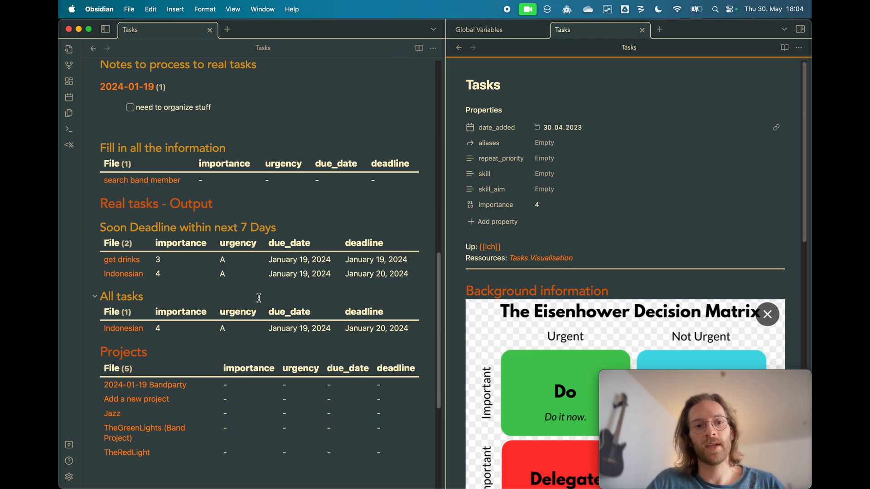
Step: Set the Tasks note's importance property to 0 and update the "All tasks" table
left_click(548, 207)
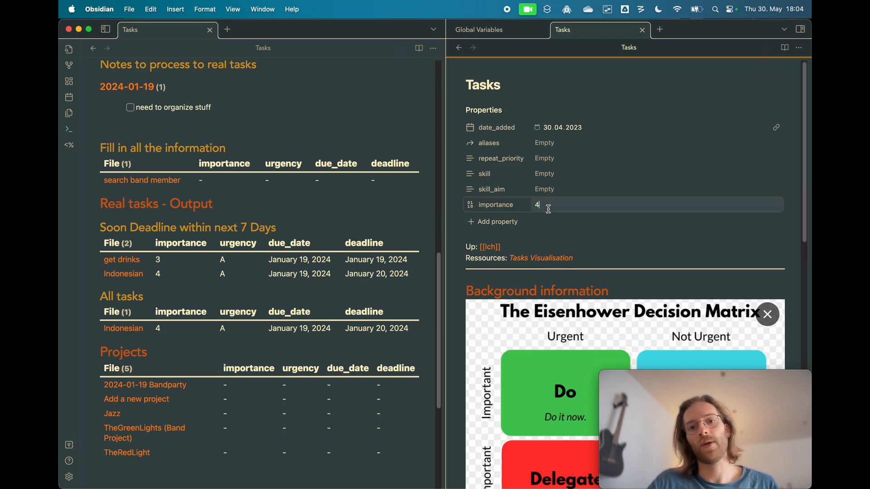
key("BackSpace")
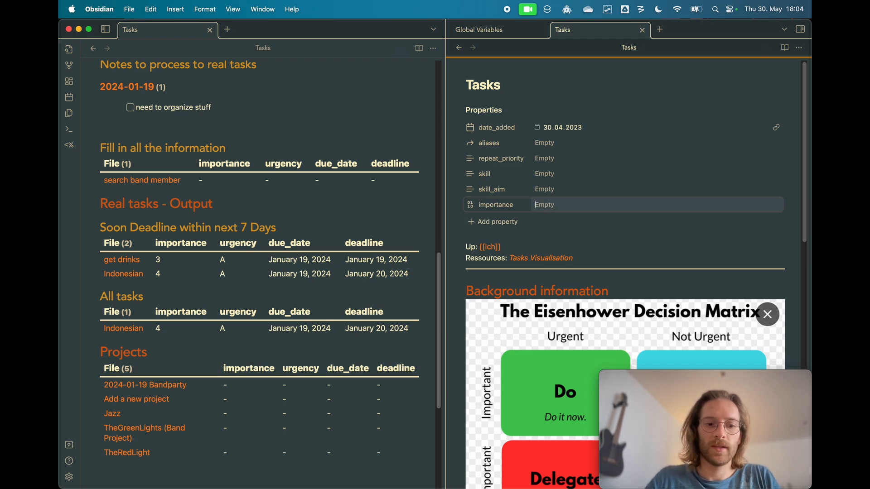
type("0")
left_click(609, 258)
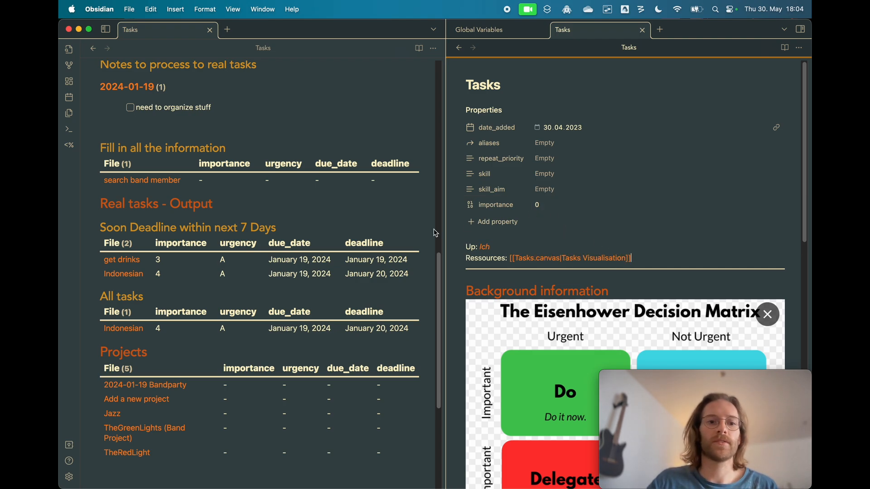
left_click(272, 227)
scroll(276, 268, "down", 5)
scroll(280, 298, "down", 1)
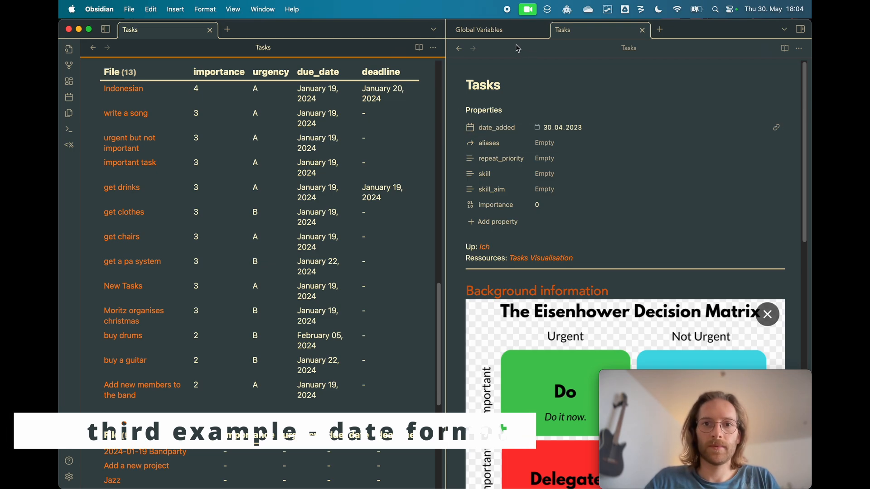
Step: Add a property named date_foramt to the Global Variables note
left_click(479, 30)
left_click(494, 144)
type("da")
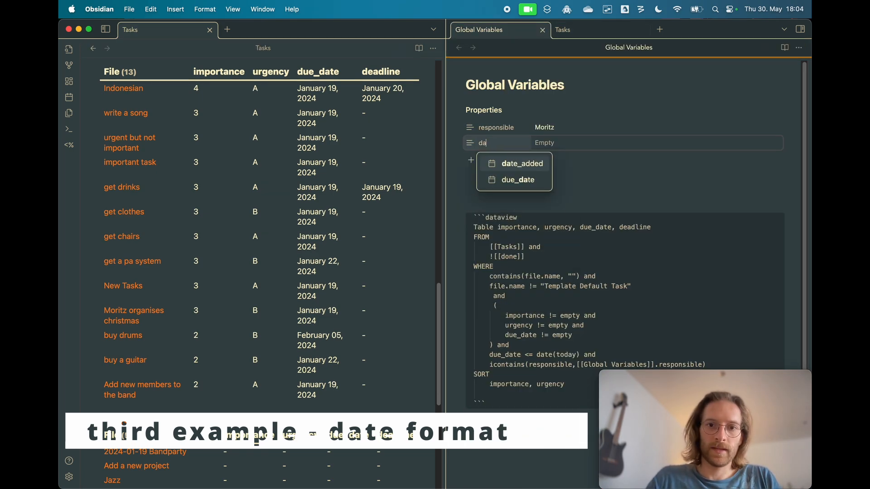
type("te_foramt")
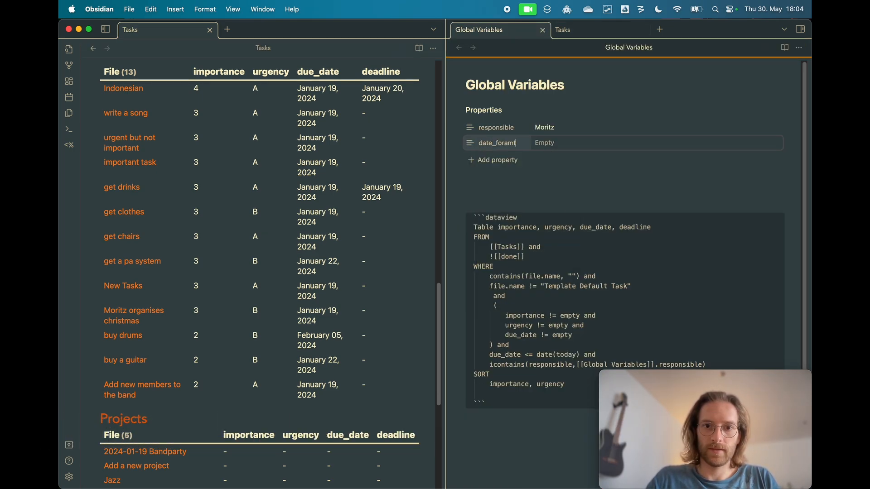
key("Tab")
Step: Correct the name of the new Global Variables property to date_format
left_click(496, 147)
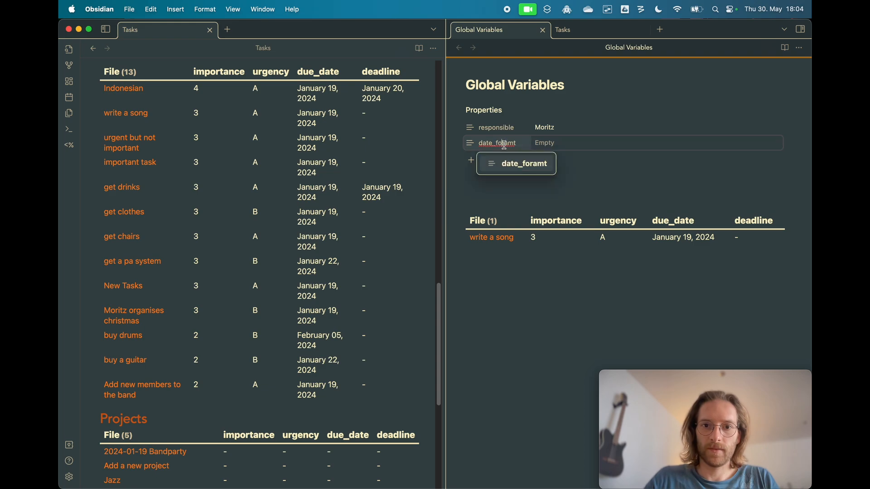
key("BackSpace")
key("BackSpace")
key("BackSpace")
key("BackSpace")
key("BackSpace")
key("BackSpace")
key("BackSpace")
key("BackSpace")
key("BackSpace")
key("BackSpace")
key("BackSpace")
type("date_forma")
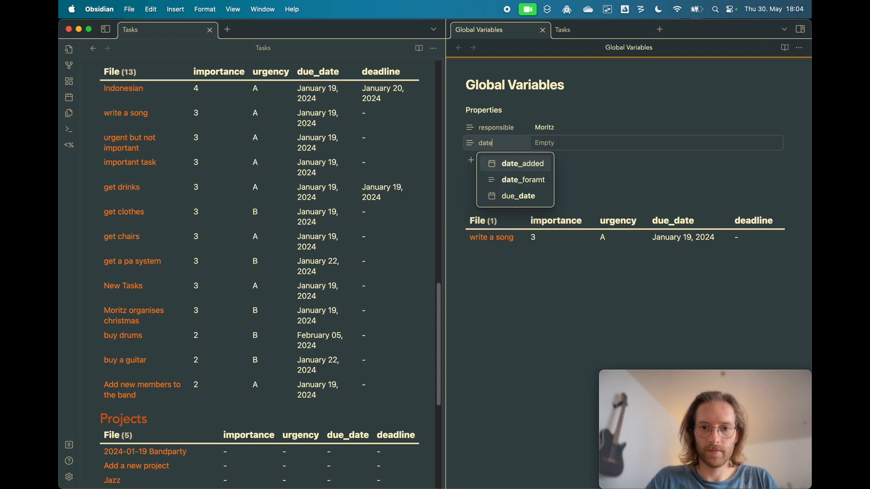
type("t")
key("Tab")
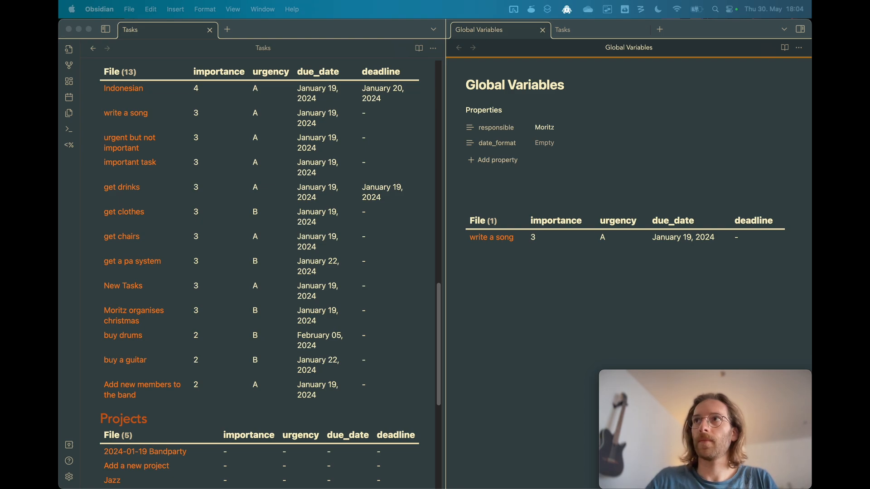
Step: Set the date_format property of the Global Variables note to yyyy-MM-dd
left_click(553, 143)
type("yyyy-MM-dd")
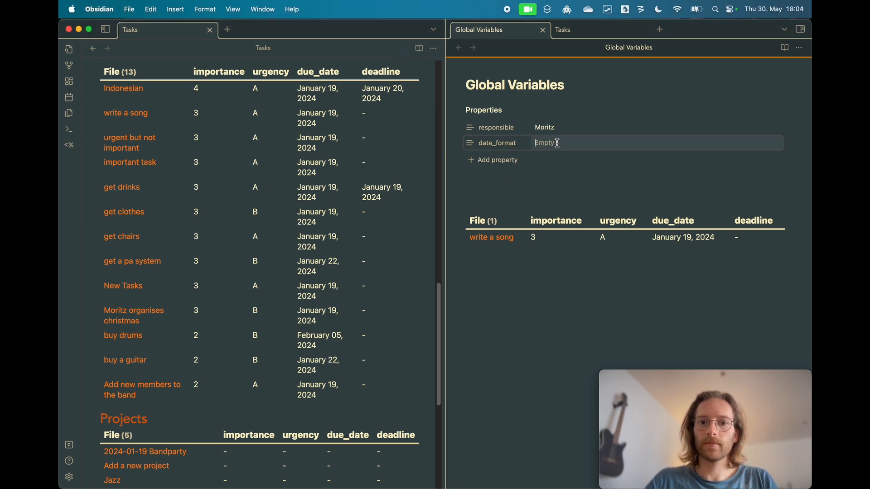
left_click(529, 345)
left_click(578, 191)
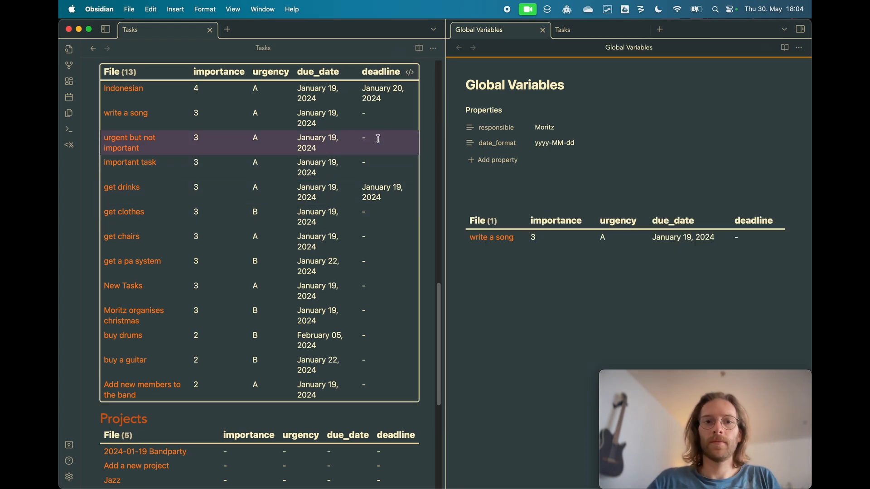
Step: Open the source of the "All tasks" query and put due_date and deadline on their own indented lines
left_click(410, 73)
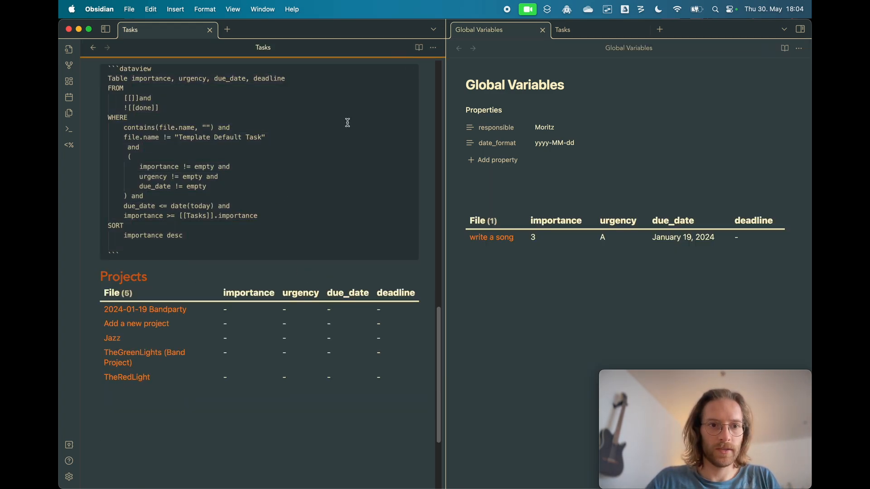
scroll(296, 98, "up", 1)
scroll(297, 98, "up", 1)
left_click(214, 90)
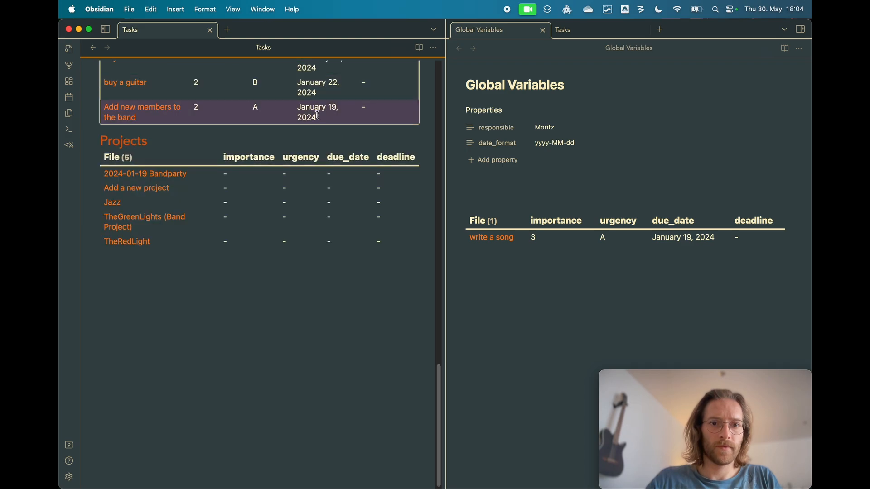
scroll(335, 171, "up", 6)
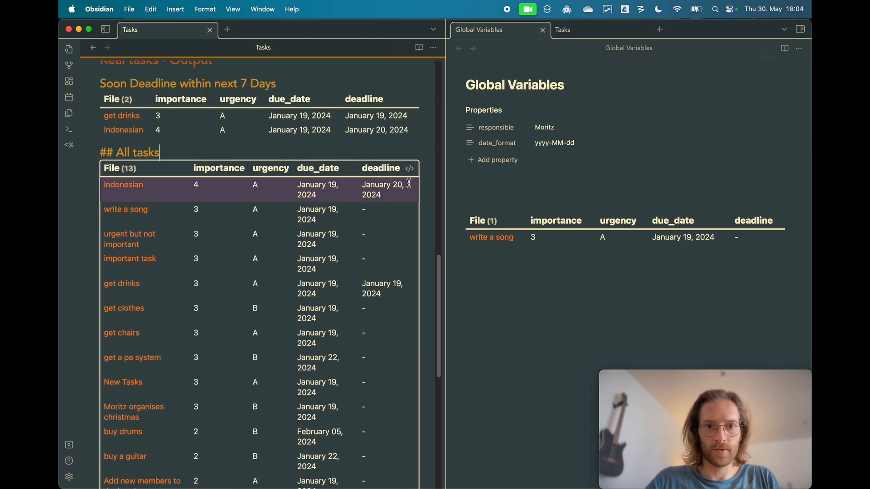
left_click(410, 169)
left_click(223, 176)
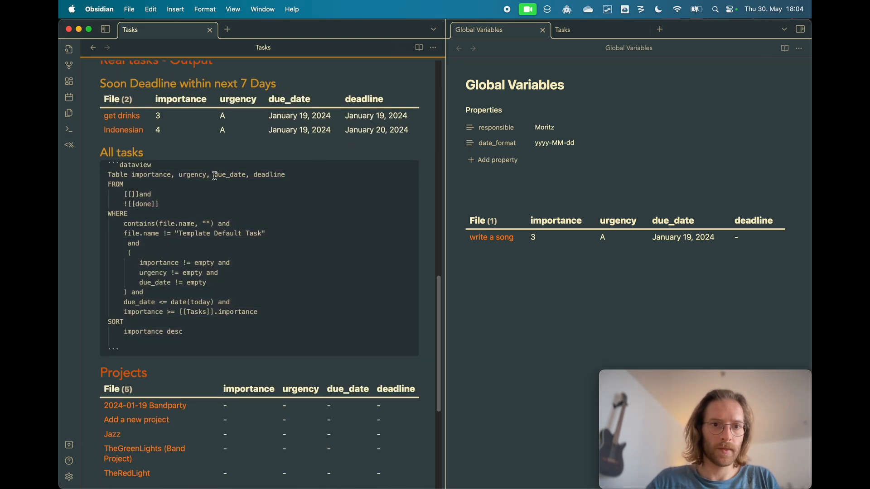
left_click(215, 176)
key("Return")
key("Tab")
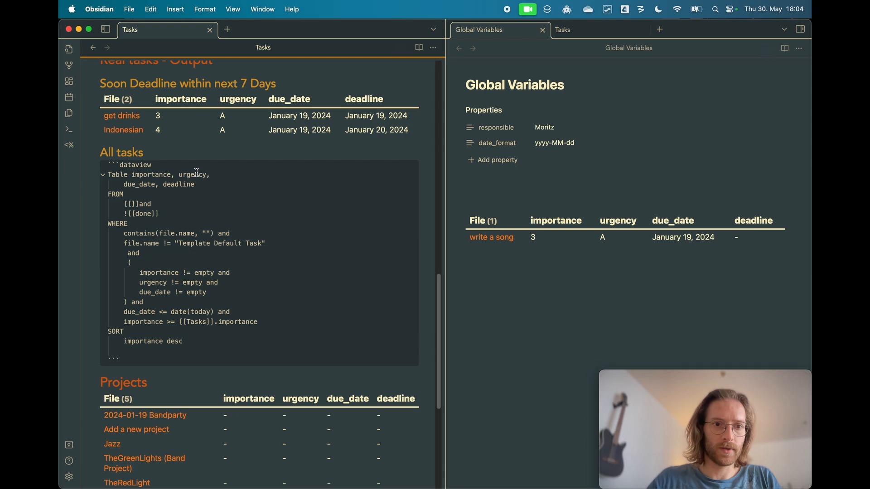
left_click(167, 185)
key("Return")
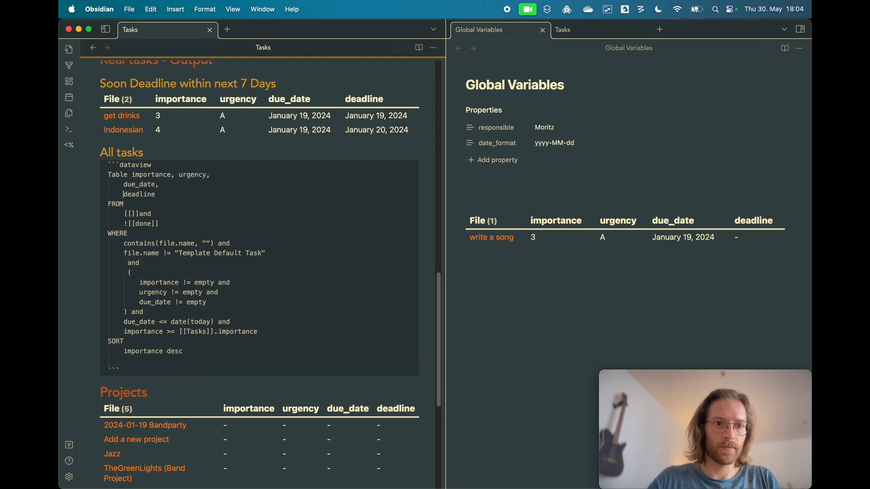
Step: Wrap due_date in the "All tasks" query in a dateformat function that takes its format from [[Global Variables]].date_format
left_click(156, 184)
type("as")
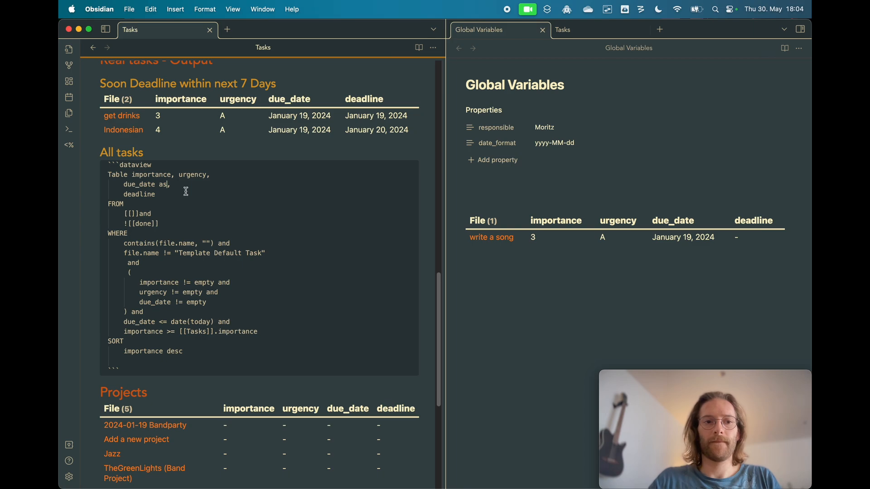
left_click(124, 184)
type("dateforma")
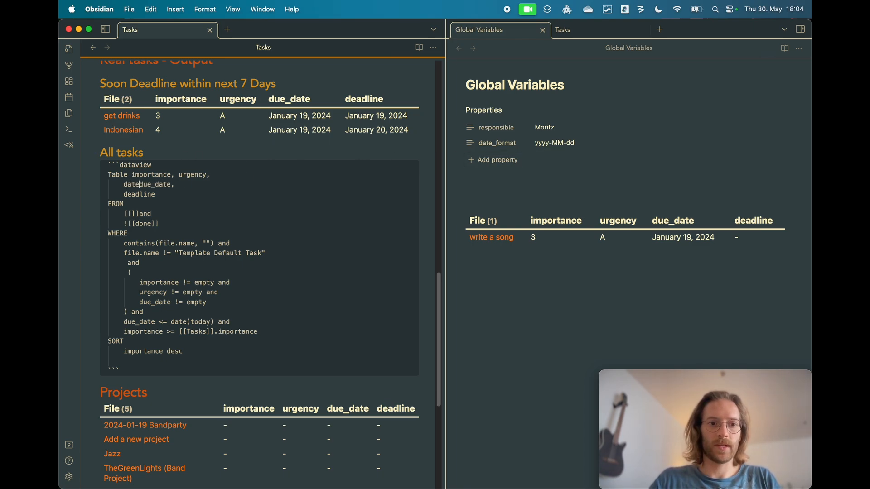
type("t(")
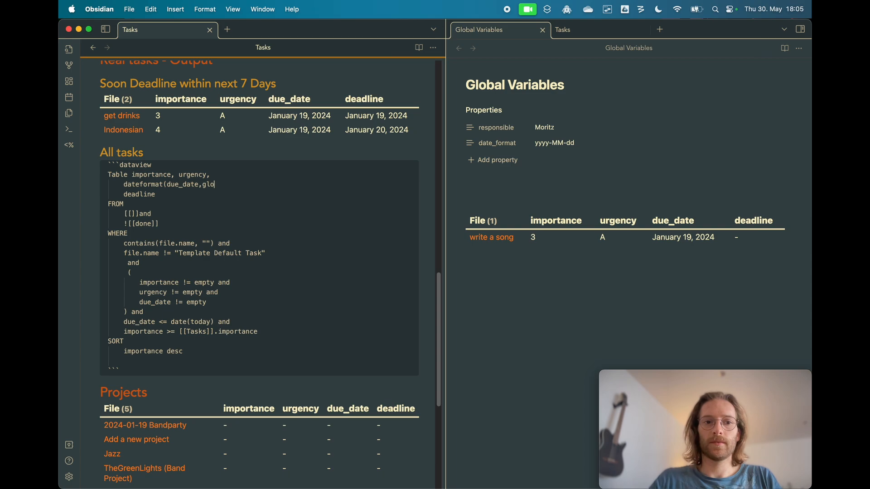
key("BackSpace")
key("BackSpace")
key("BackSpace")
type("[[glob")
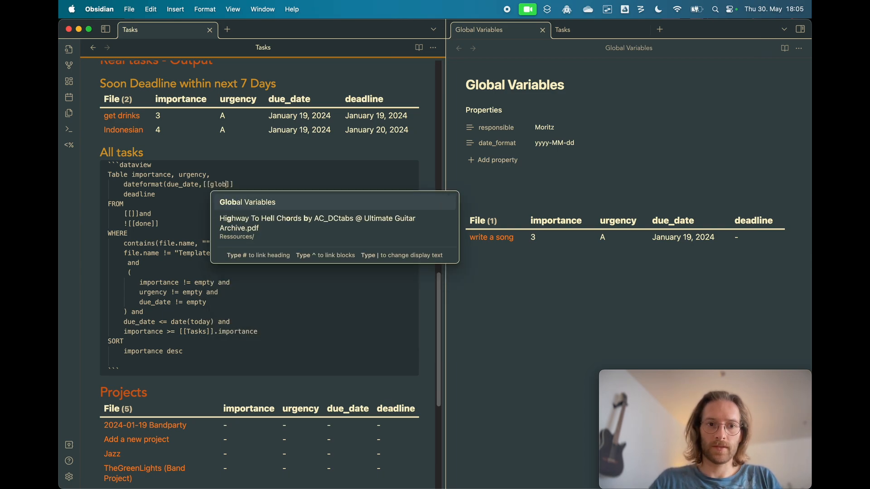
key("Return")
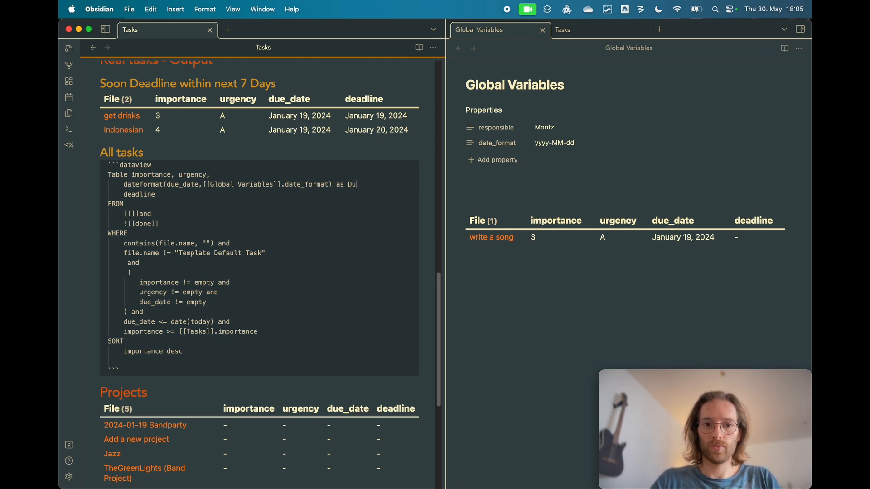
Step: Alias the formatted date column "as due_date" followed by a comma, and render the "All tasks" table
key("BackSpace")
key("BackSpace")
type("due_da")
left_click(150, 150)
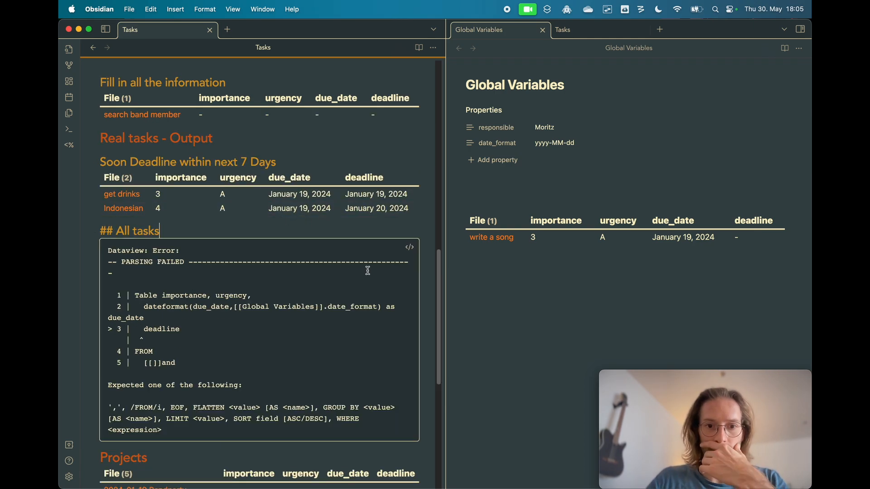
left_click(409, 247)
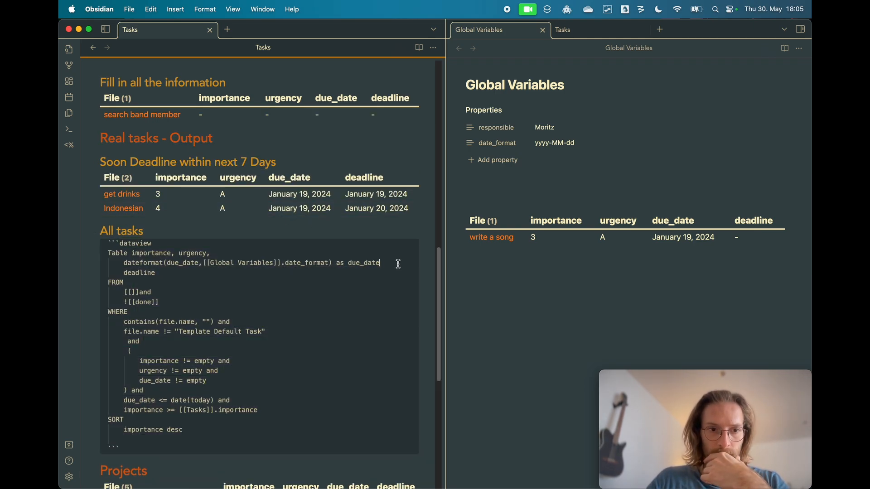
left_click(340, 233)
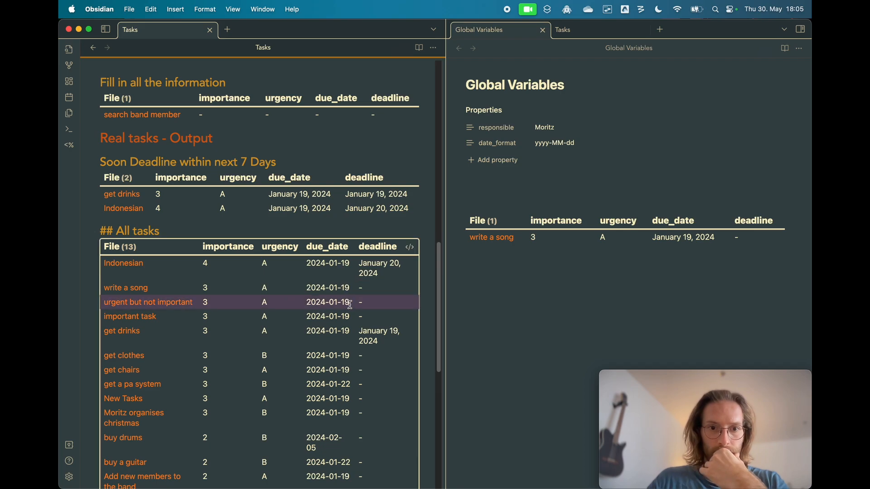
scroll(342, 220, "down", 3)
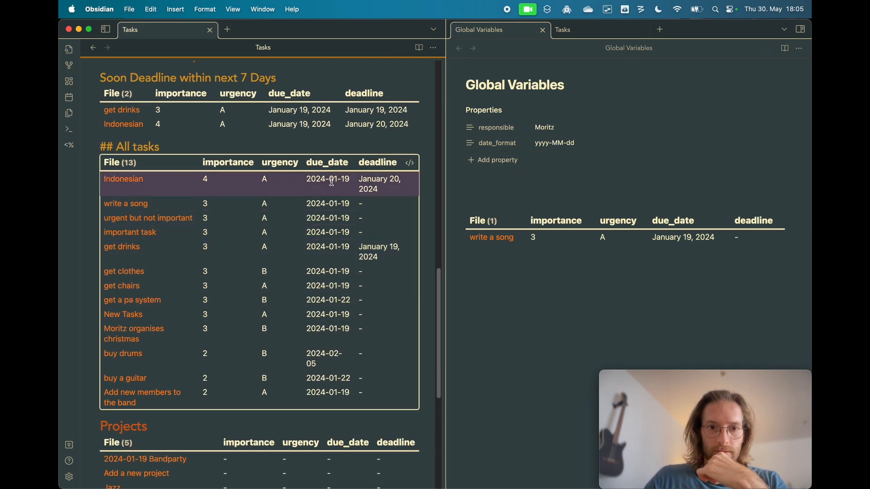
Step: Render the "All tasks" table without the "as due_date" alias on the formatted date column, and return to the query's source
left_click(336, 202)
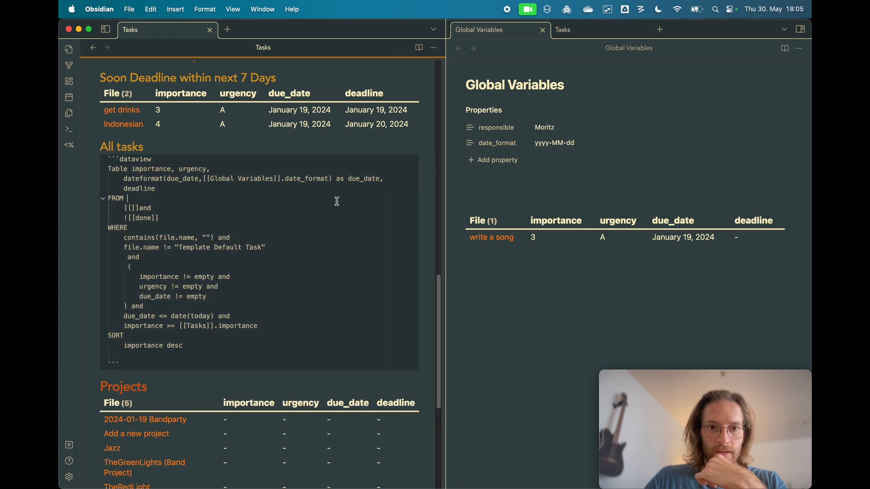
left_click_drag(380, 179, 334, 179)
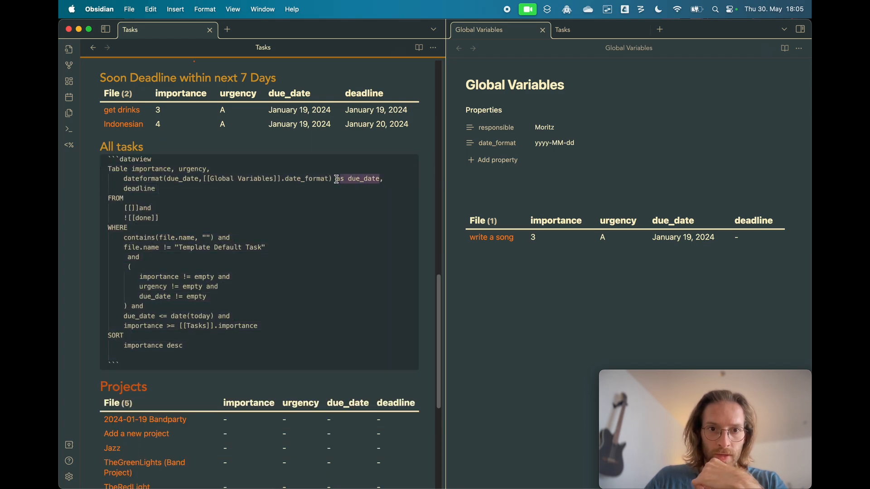
key("BackSpace")
left_click(300, 152)
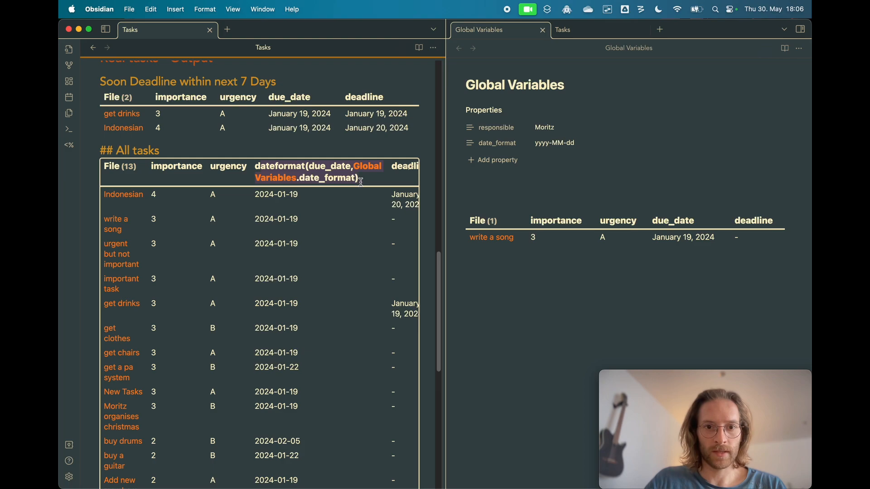
left_click(413, 168)
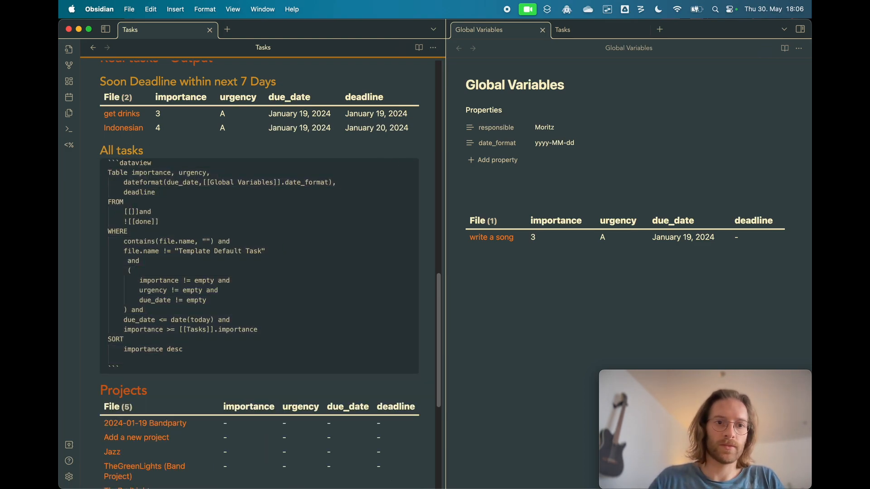
Step: Alias the formatted date column in the "All tasks" query "as due_date" and render the table
left_click(334, 182)
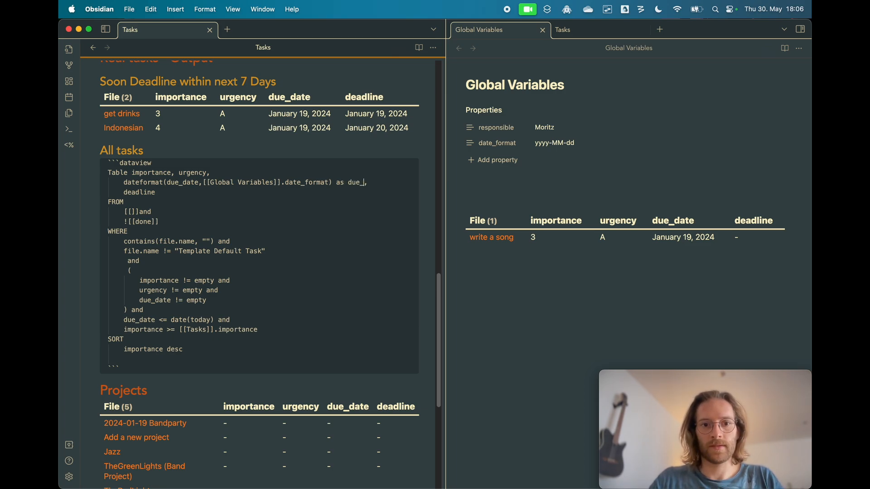
left_click(329, 157)
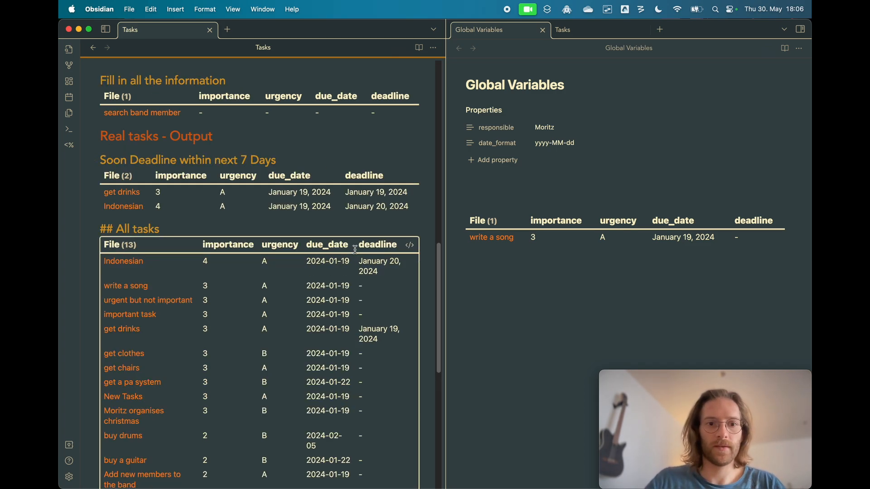
scroll(328, 177, "down", 5)
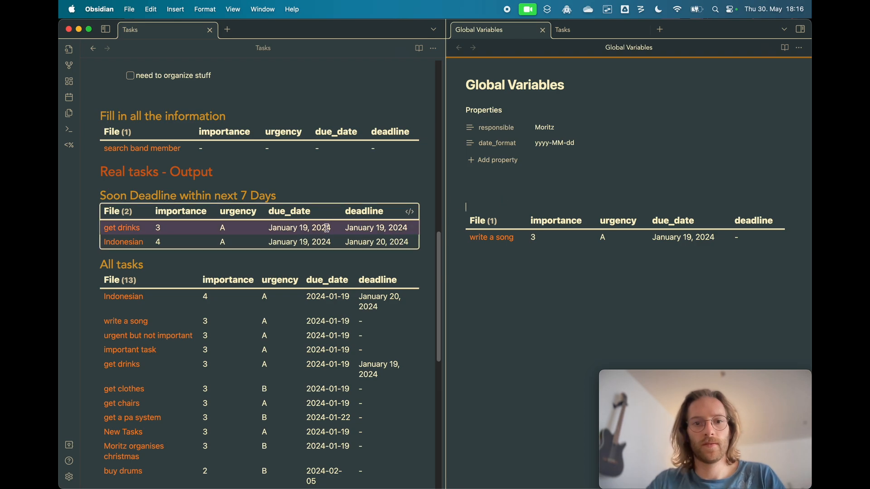
Step: Duplicate the dateformat line for due_date in the "All tasks" query, placing the copy above the deadline line
left_click(328, 311)
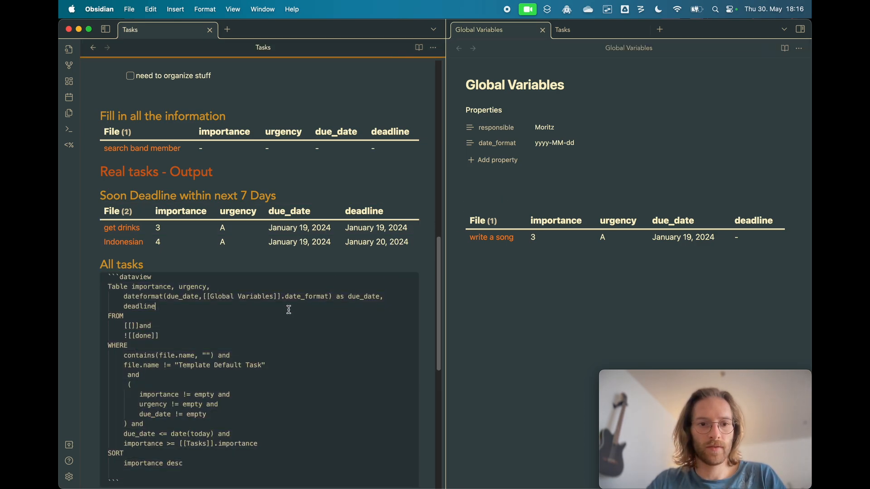
key("super+Left")
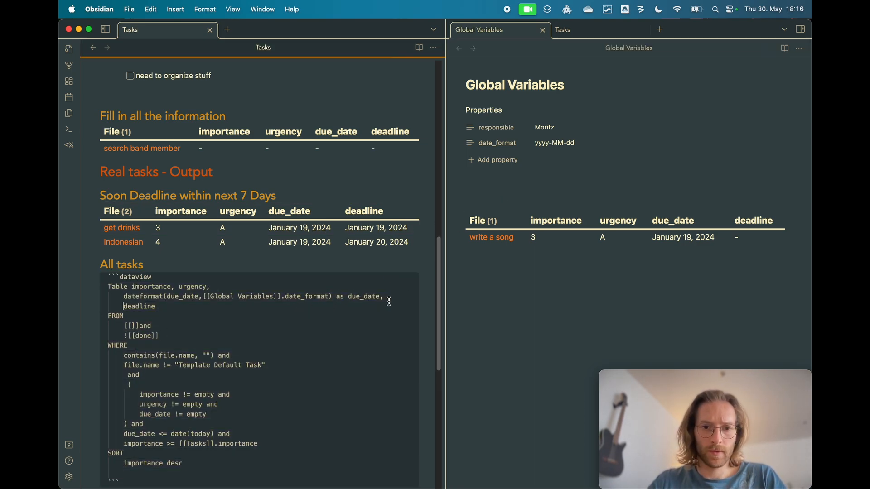
left_click_drag(389, 301, 124, 298)
key("super+c")
left_click(126, 307)
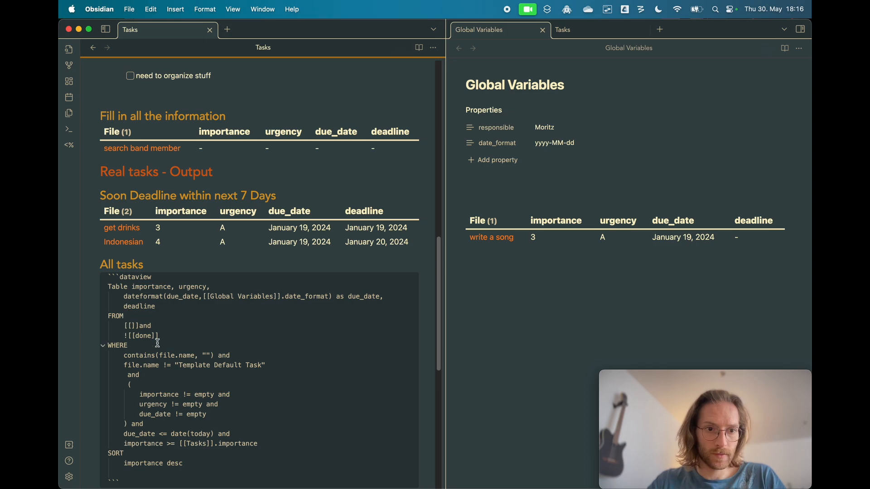
key("super+v")
key("Return")
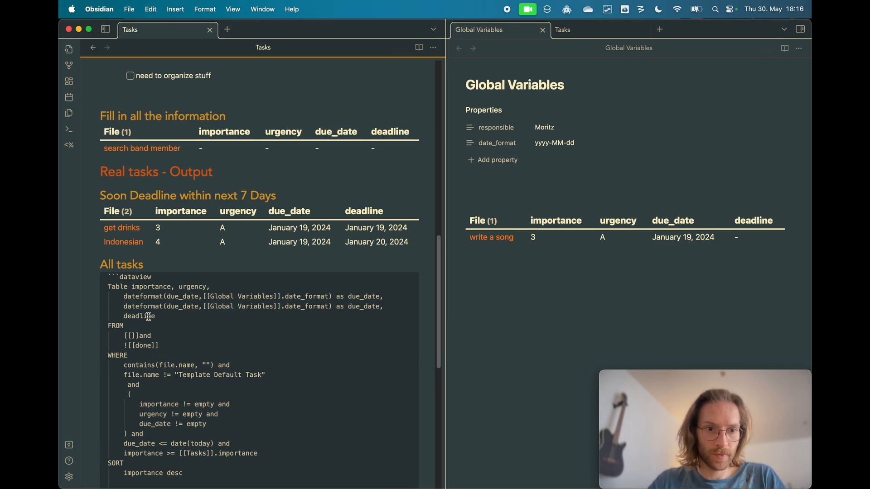
Step: Replace due_date with deadline in both the date field and the alias of the duplicated dateformat line
double_click(149, 317)
key("super+c")
double_click(186, 307)
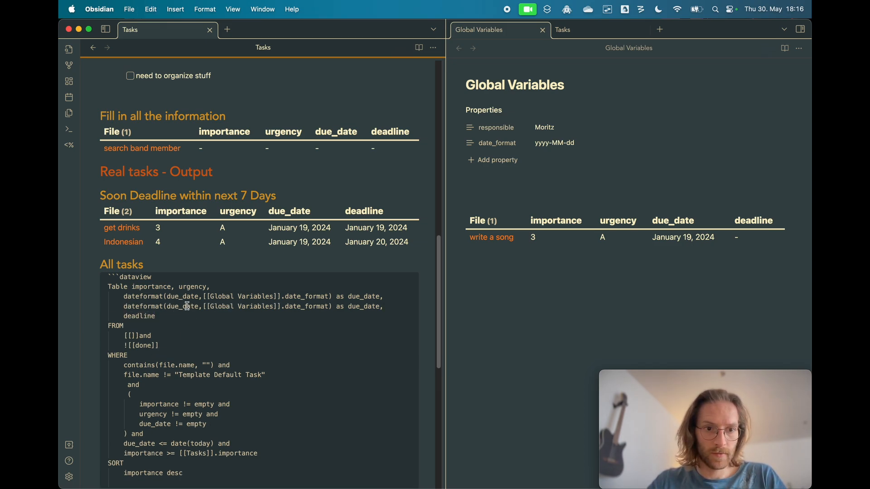
key("super+v")
double_click(354, 307)
key("super+v")
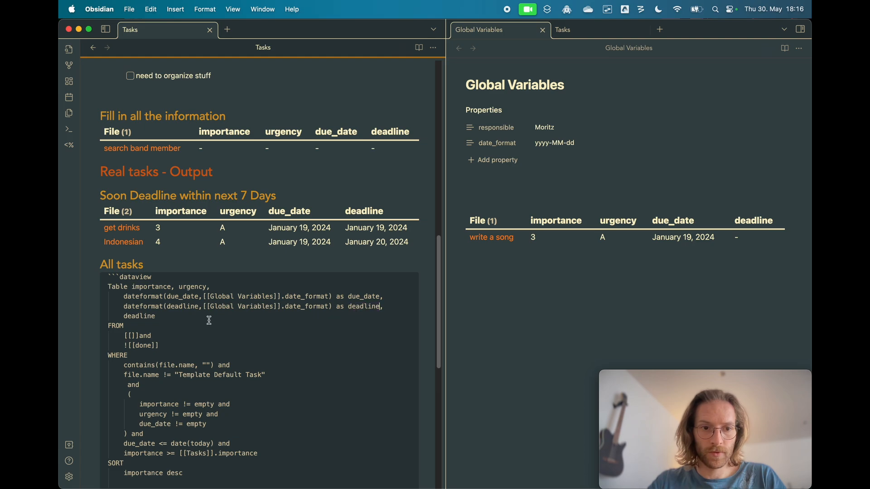
Step: Remove the leftover plain deadline line and the trailing comma before FROM, and render the "All tasks" table
left_click_drag(156, 317, 60, 318)
key("BackSpace")
key("BackSpace")
key("BackSpace")
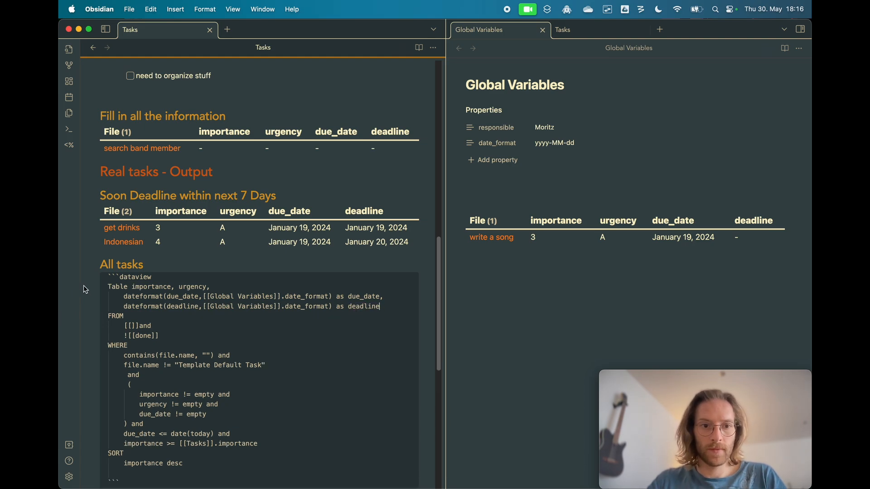
left_click(133, 264)
scroll(343, 335, "down", 2)
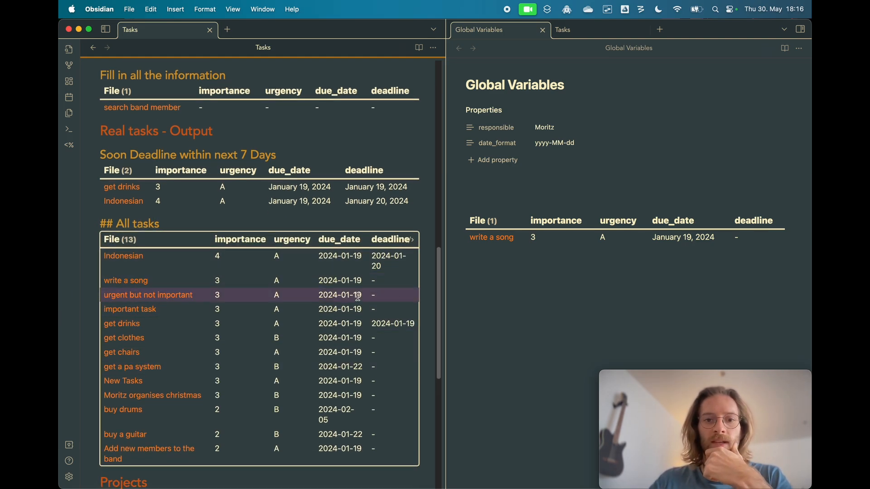
Step: Set the date_format property in Global Variables to MM-dd and refresh the tables
left_click(555, 144)
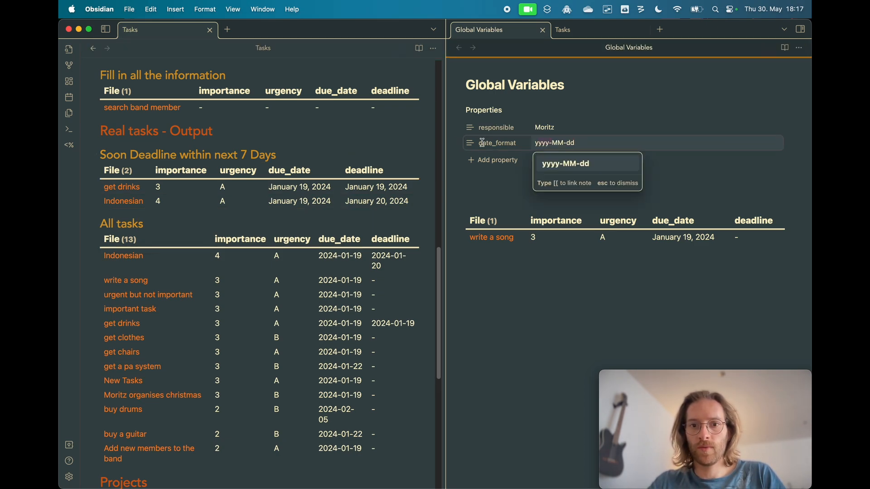
key("BackSpace")
key("BackSpace")
key("BackSpace")
key("BackSpace")
key("BackSpace")
left_click(595, 300)
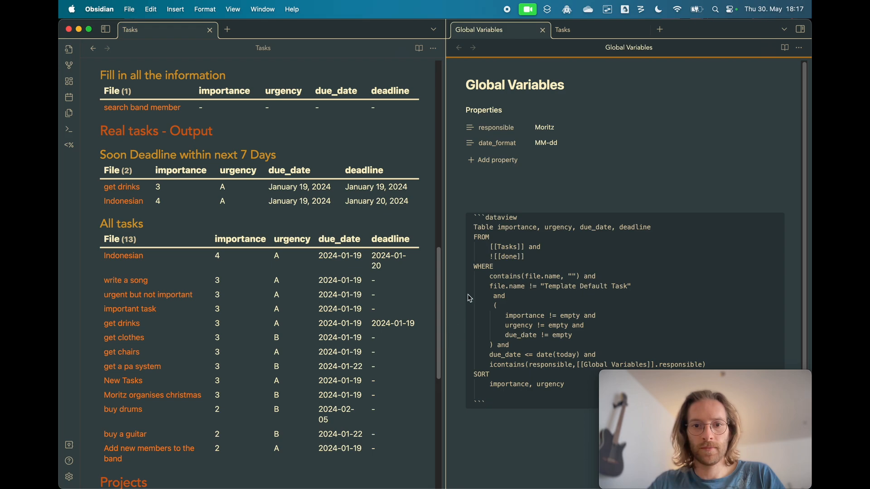
left_click(523, 197)
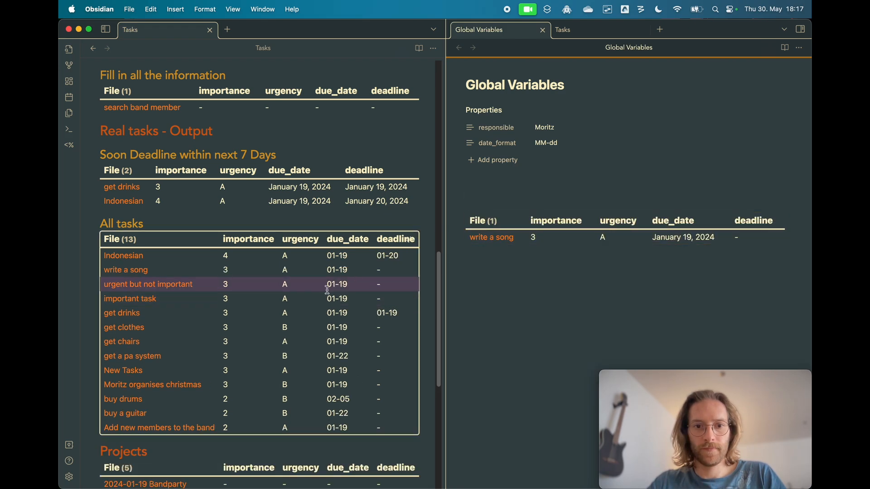
Step: Open the "All tasks" query source and examine the [[Global Variables]].date_format references in both dateformat lines
left_click(409, 241)
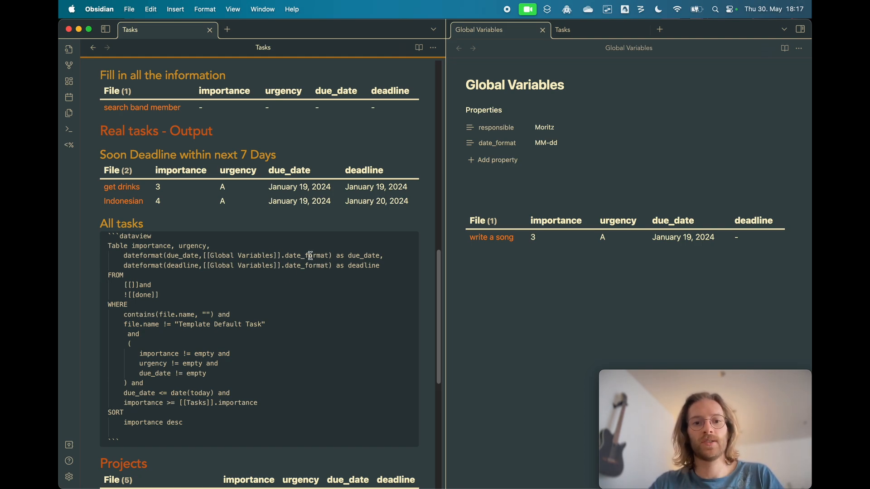
double_click(311, 255)
left_click(205, 255, "shift")
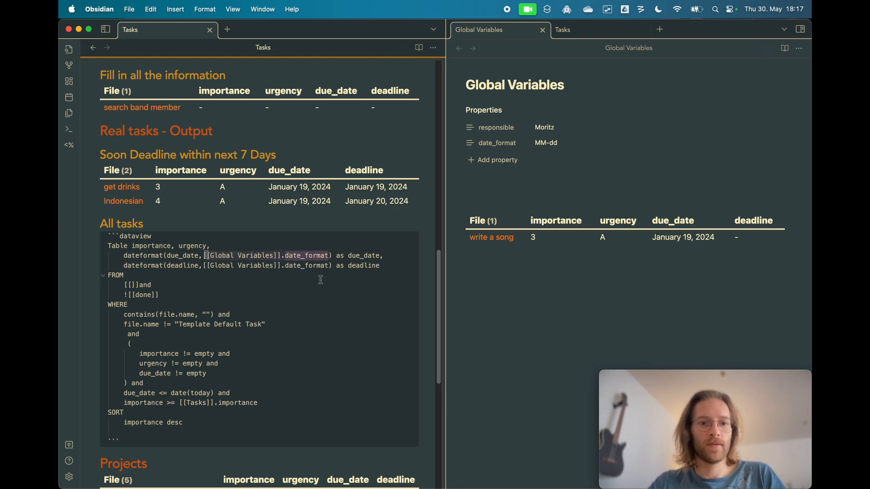
left_click(289, 266)
double_click(296, 265)
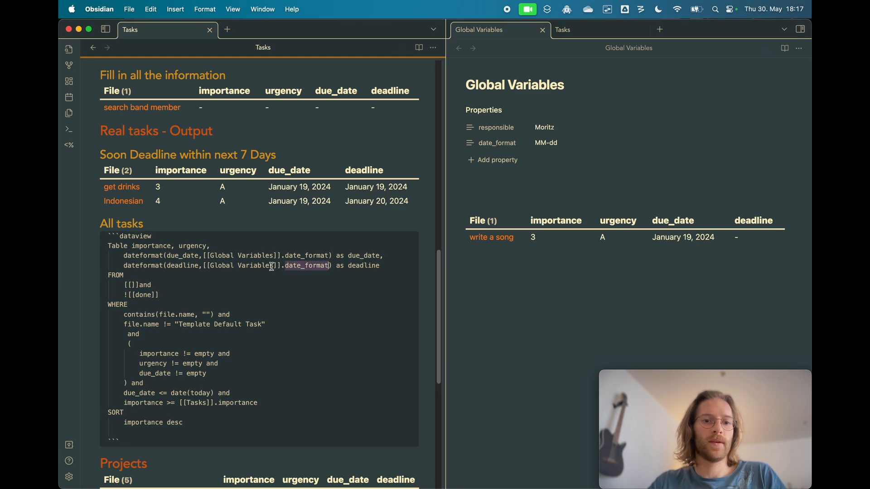
Step: Copy the two dateformat lines for due_date and deadline from the "All tasks" query
left_click(411, 173)
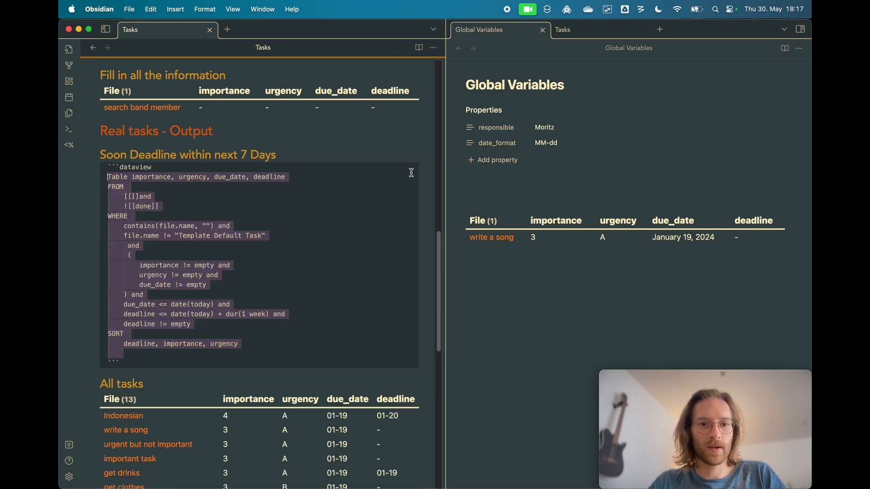
left_click(238, 196)
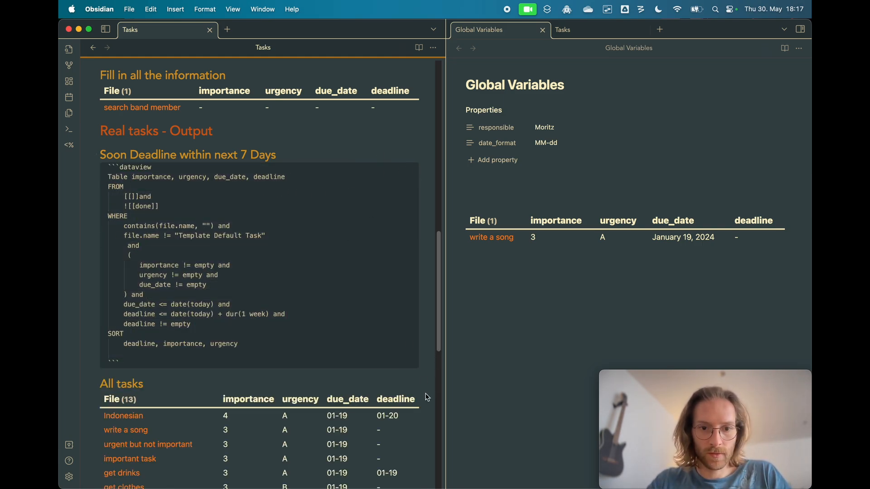
left_click(411, 395)
left_click(334, 384)
left_click_drag(397, 244, 111, 233)
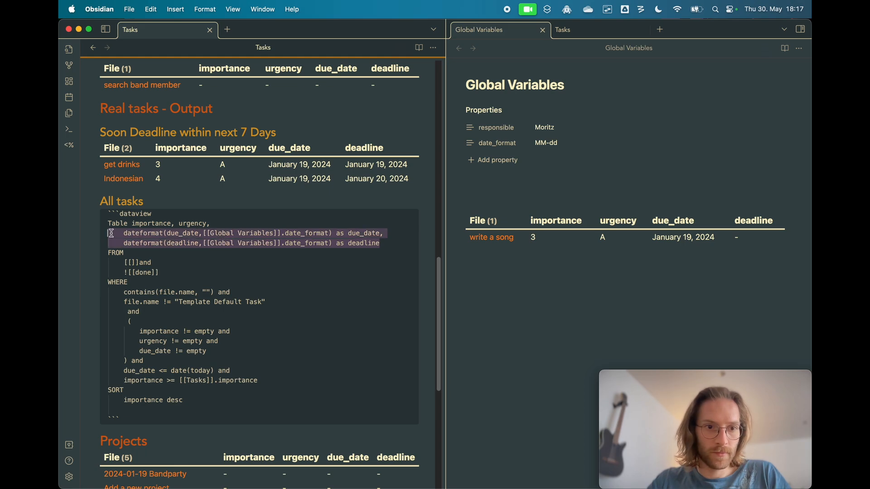
key("super+c")
Step: Replace due_date and deadline in the "Soon Deadline within next 7 Days" query with the copied dateformat lines and render the table
left_click(415, 155)
left_click(213, 155)
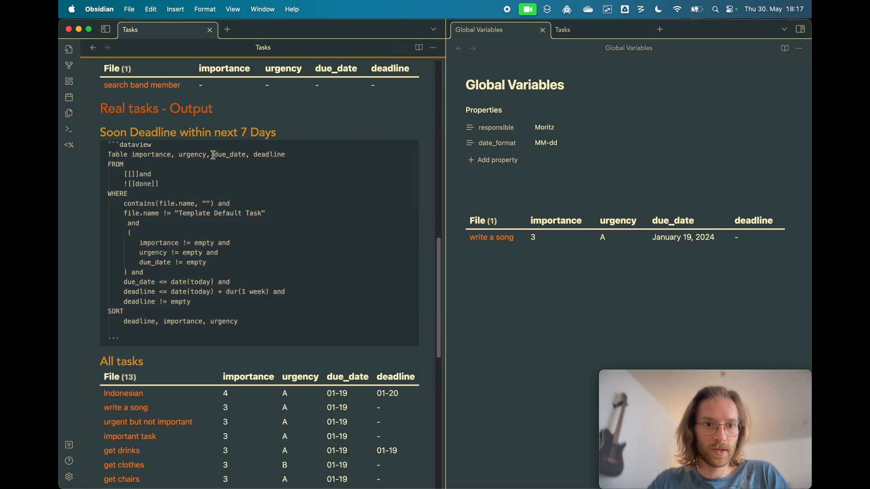
left_click_drag(213, 155, 395, 155)
key("BackSpace")
key("super+v")
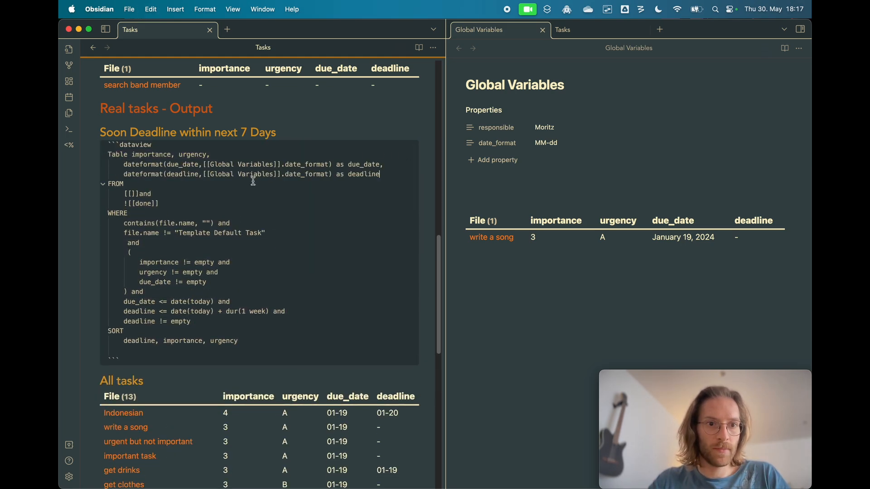
left_click(291, 128)
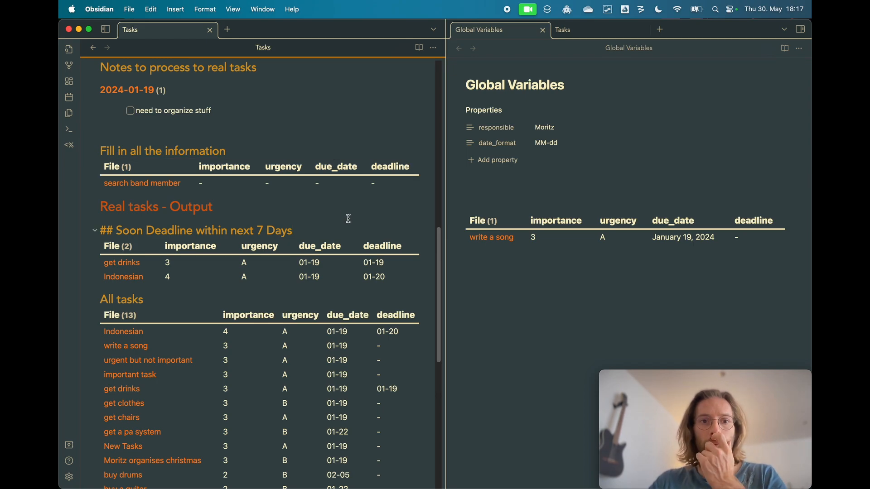
scroll(349, 219, "down", 4)
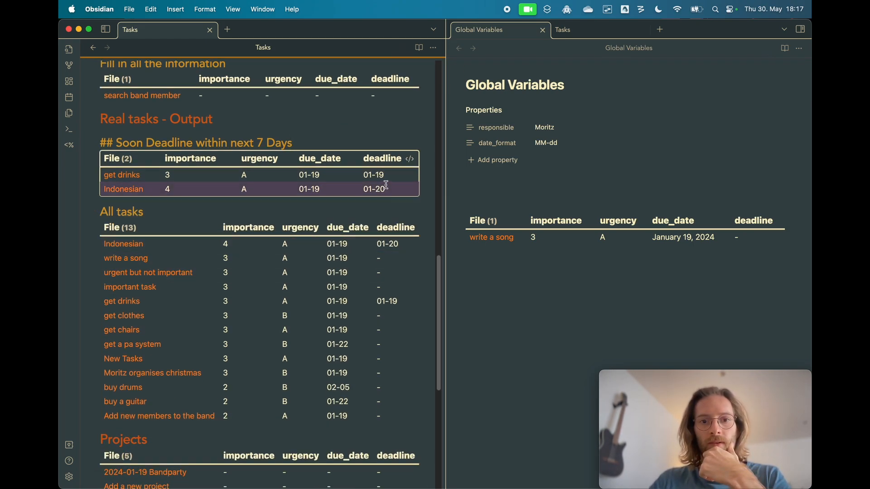
Step: Set the date_format property in Global Variables to yyyy-MM-dd
left_click(547, 143)
type("yyyy-")
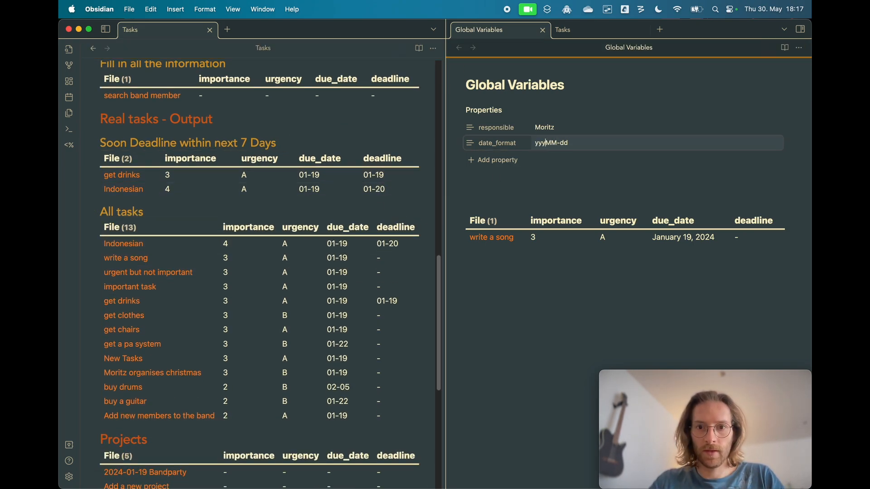
left_click(569, 271)
left_click(590, 205)
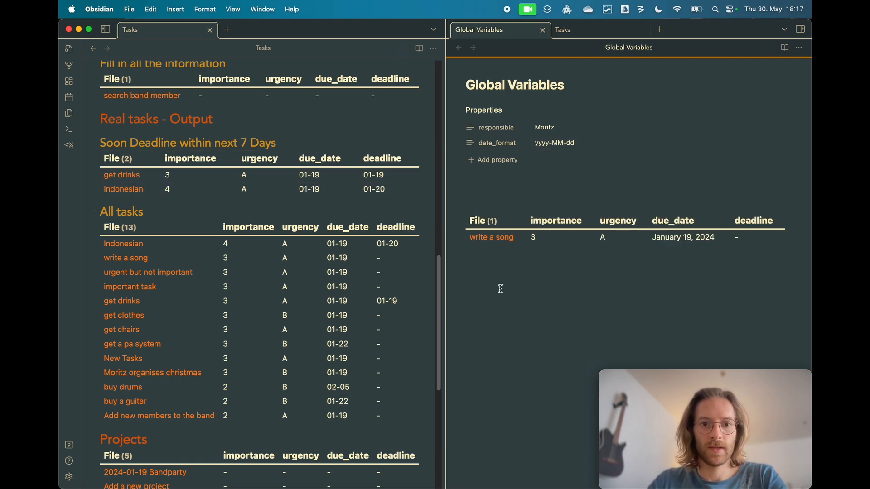